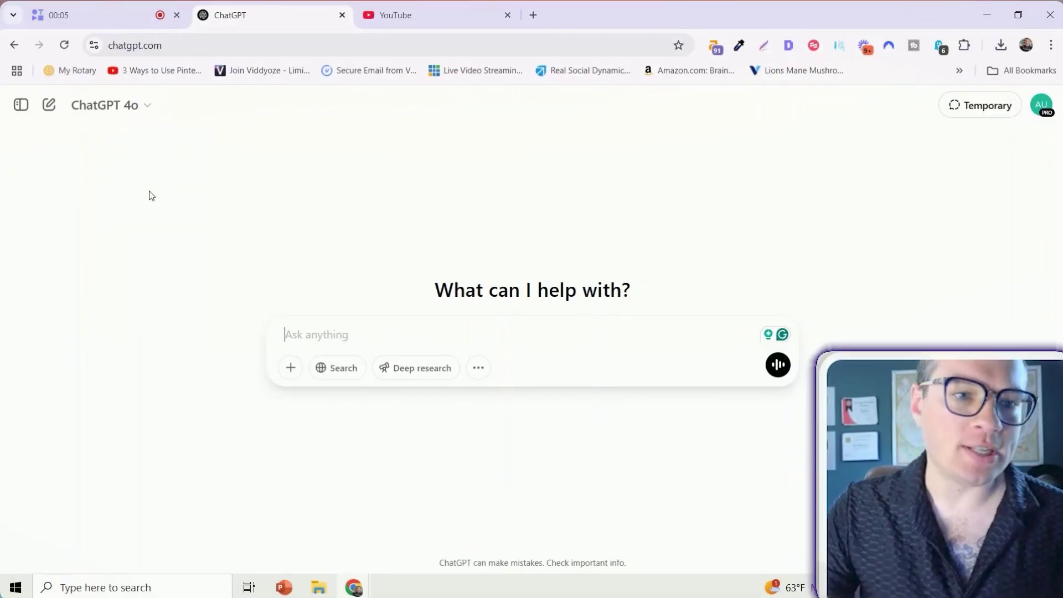
Highlight the X post's sentence 'chatgpt free tier will get 3 generations per day soon.'.
left_click(139, 108)
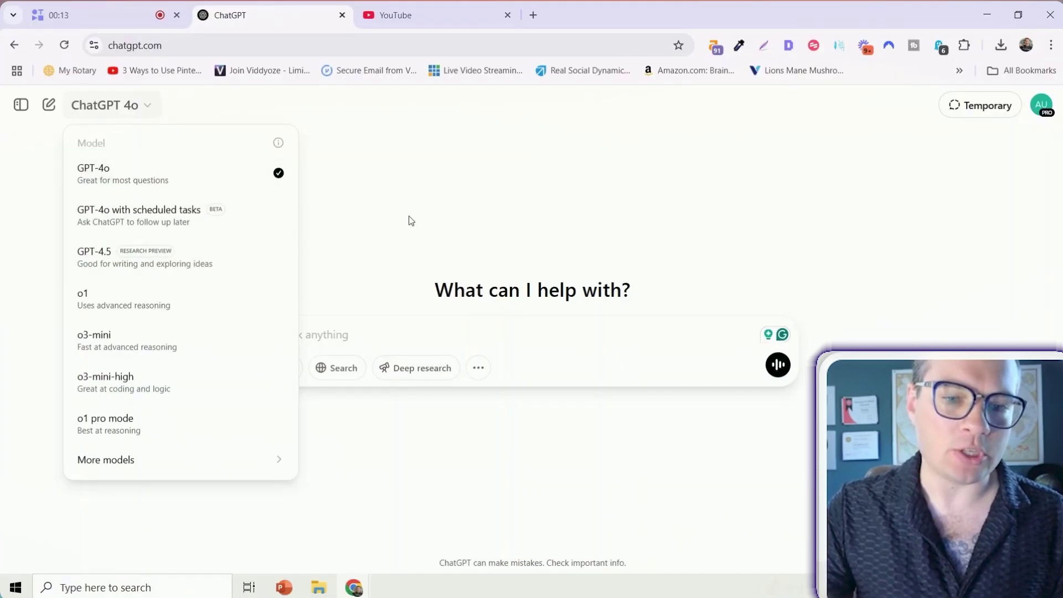
left_click(444, 183)
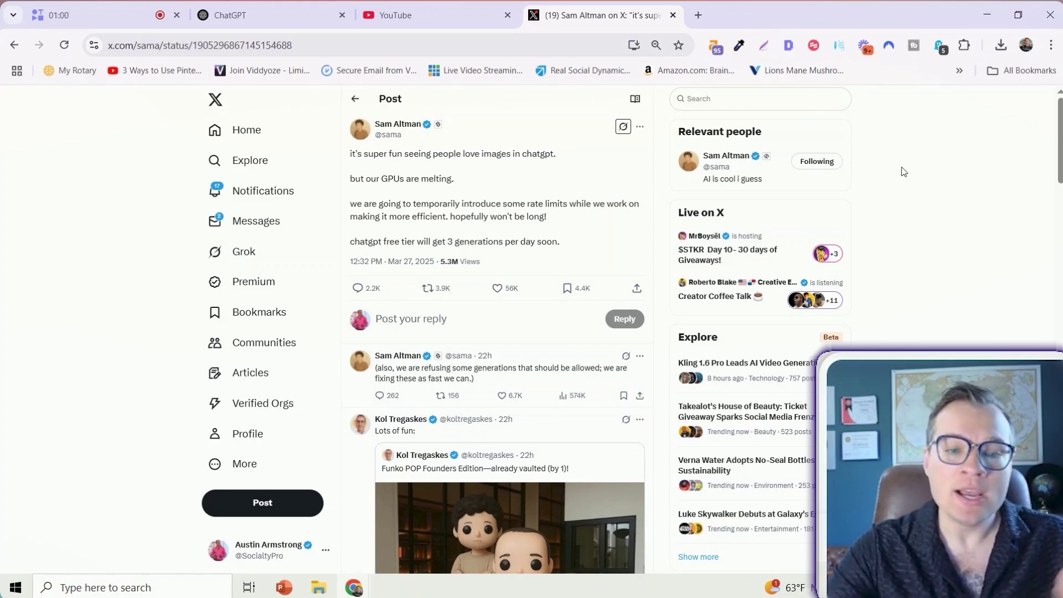
left_click_drag(353, 242, 606, 244)
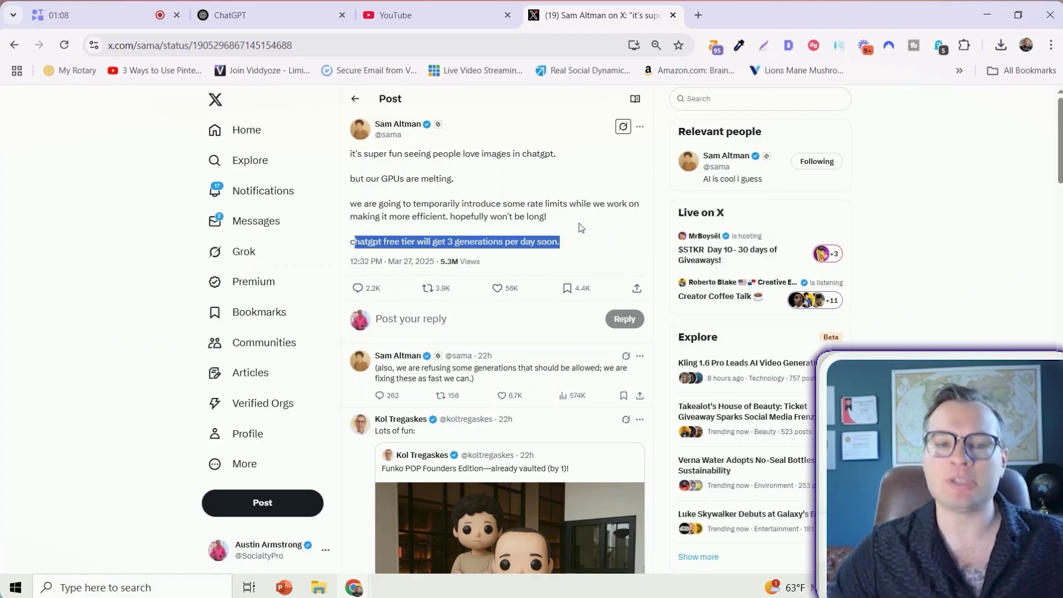
Search YouTube for mrbeast using the suggested search.
left_click(271, 15)
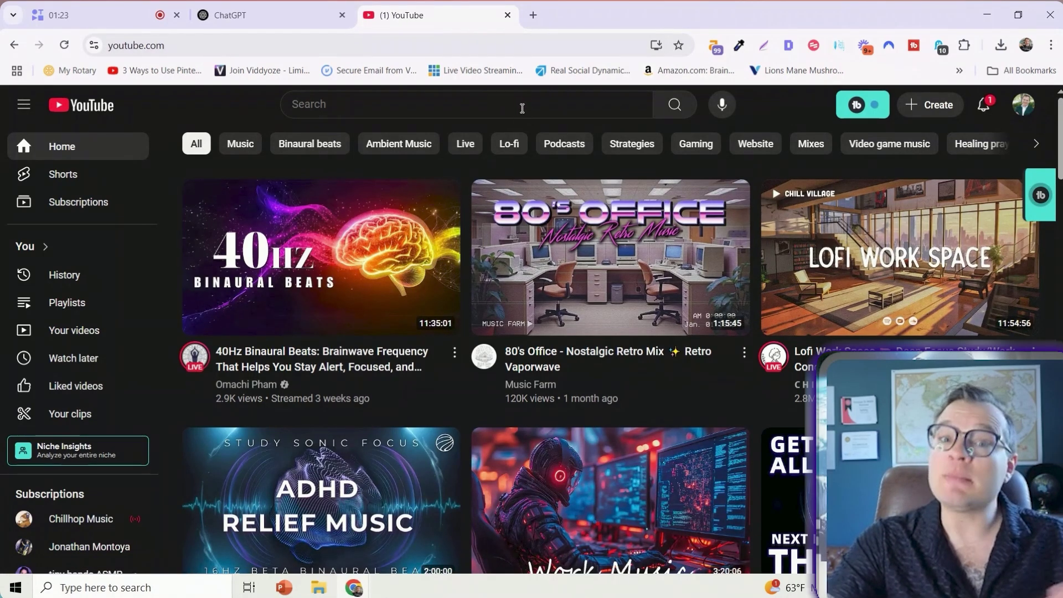
left_click(572, 113)
type("mr")
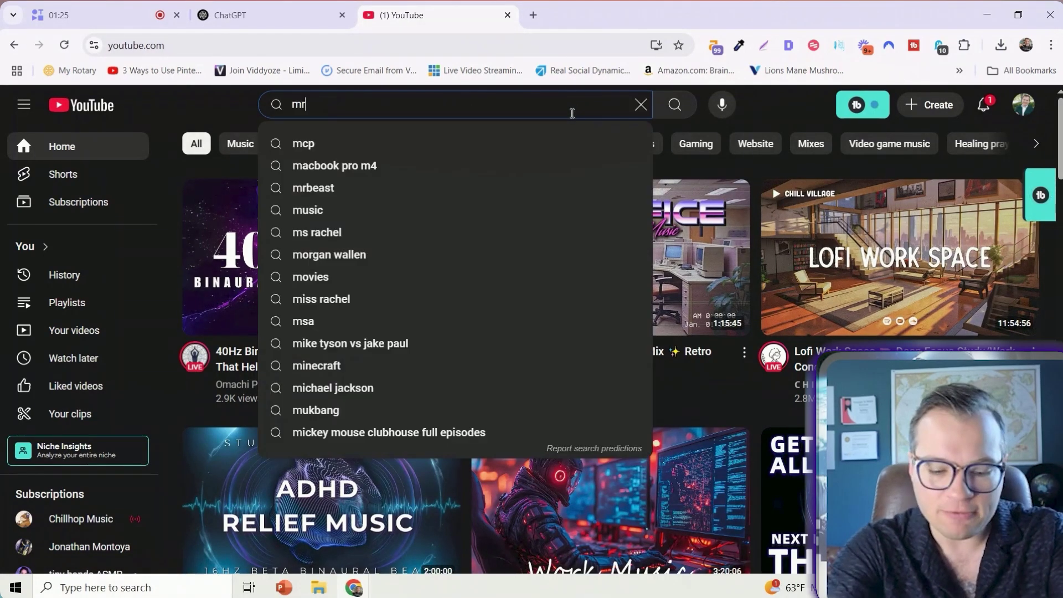
key("Down")
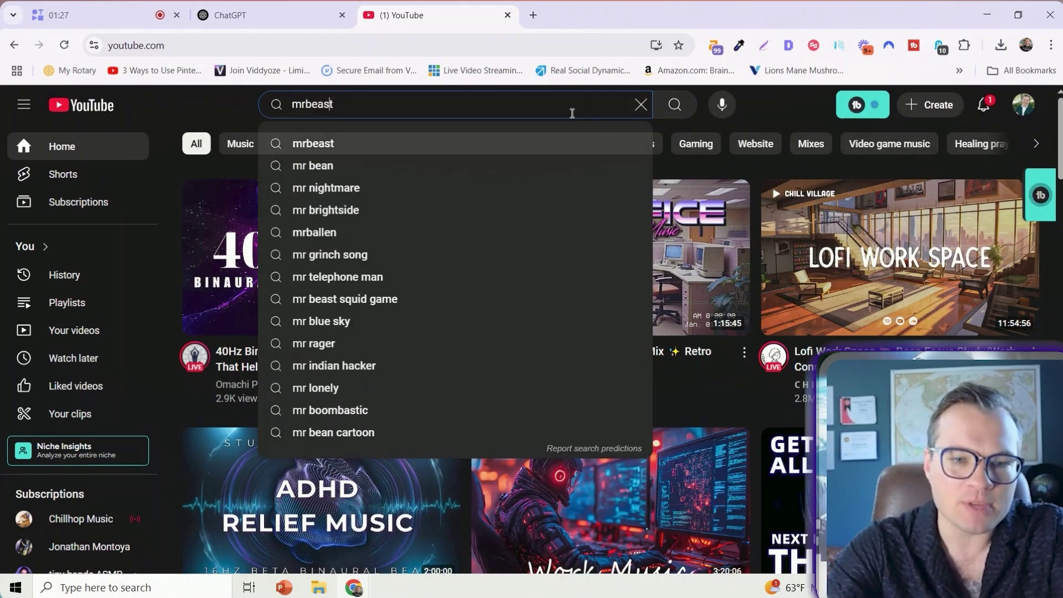
key("Return")
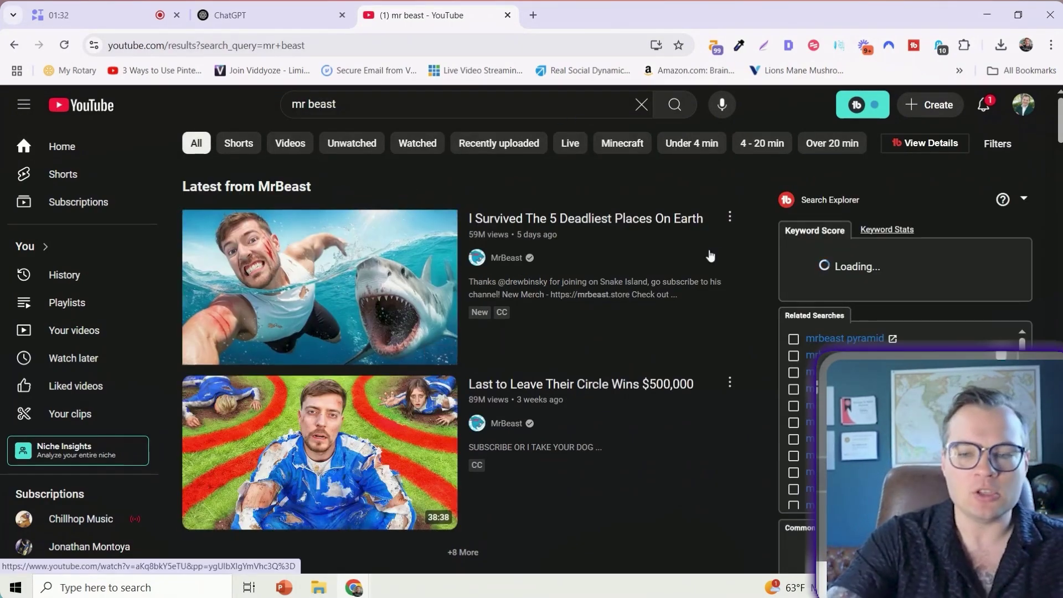
Zoom in on the top result, restore normal zoom, and select the title 'I Survived The 5 Deadliest Places On Earth'.
scroll(371, 271, "down", 5)
scroll(371, 271, "up", 5)
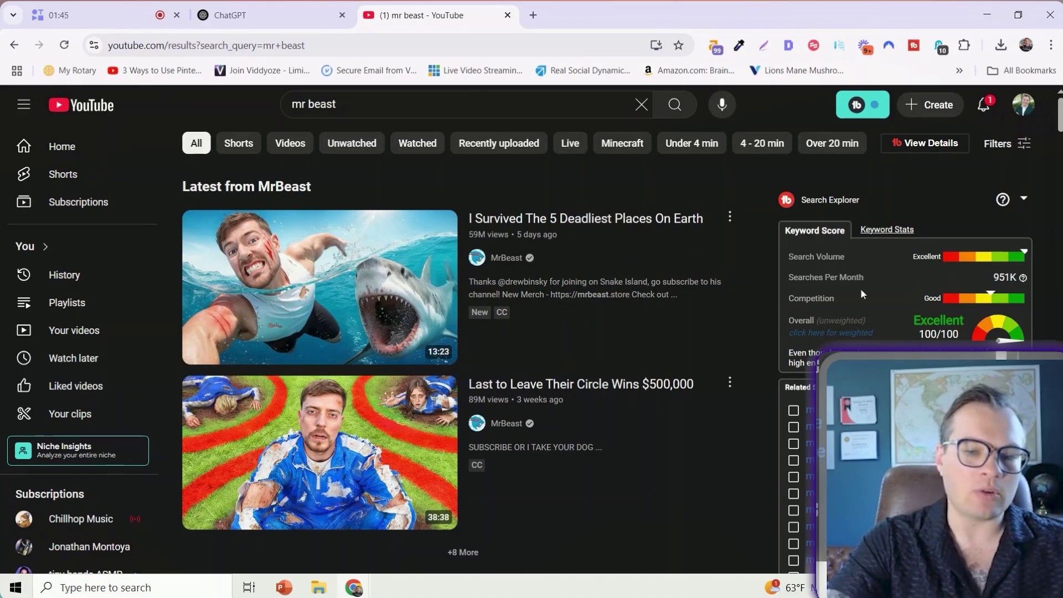
key("ctrl+plus")
key("ctrl+plus")
key("ctrl+plus")
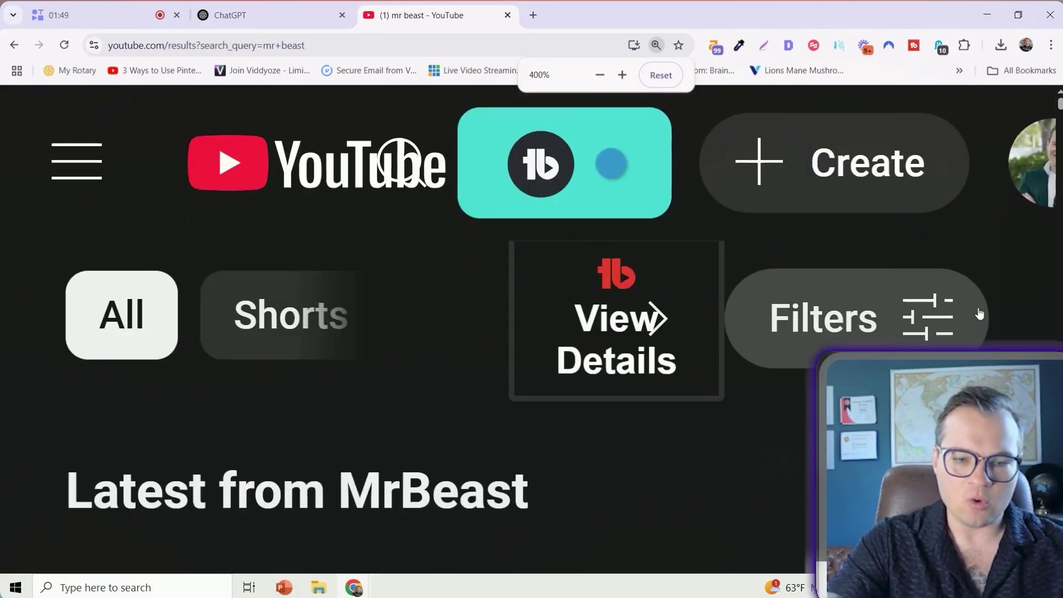
scroll(724, 347, "down", 2)
scroll(725, 347, "up", 3)
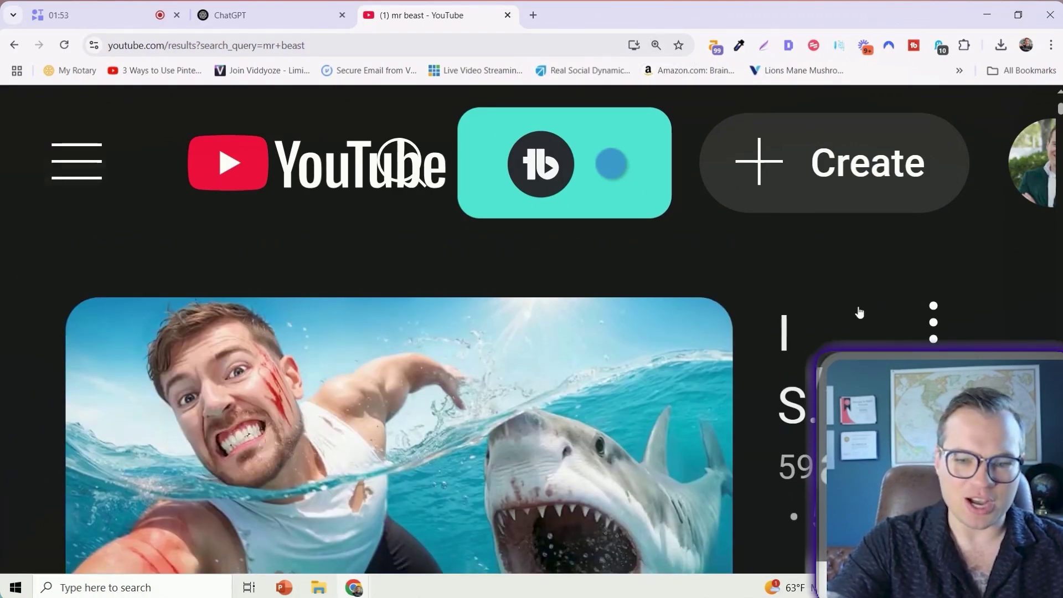
key("ctrl+minus")
key("ctrl+minus")
key("ctrl+minus")
key("ctrl+minus")
key("ctrl+minus")
key("ctrl+minus")
key("ctrl+minus")
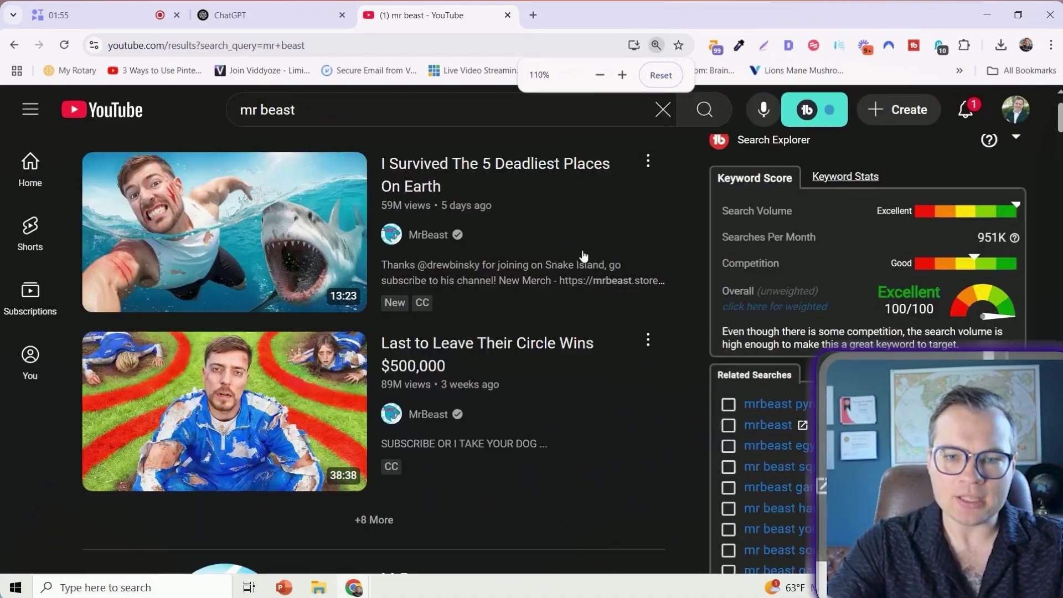
key("ctrl+minus")
left_click_drag(463, 145, 557, 174)
Search Google for the selected video title and switch to image results.
right_click(557, 185)
left_click(570, 209)
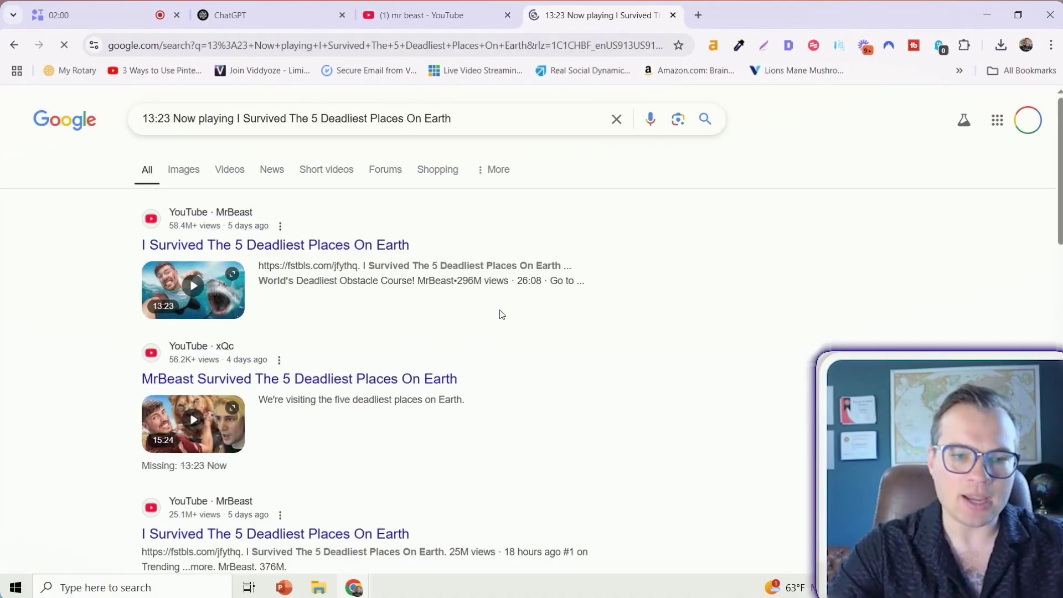
left_click(188, 170)
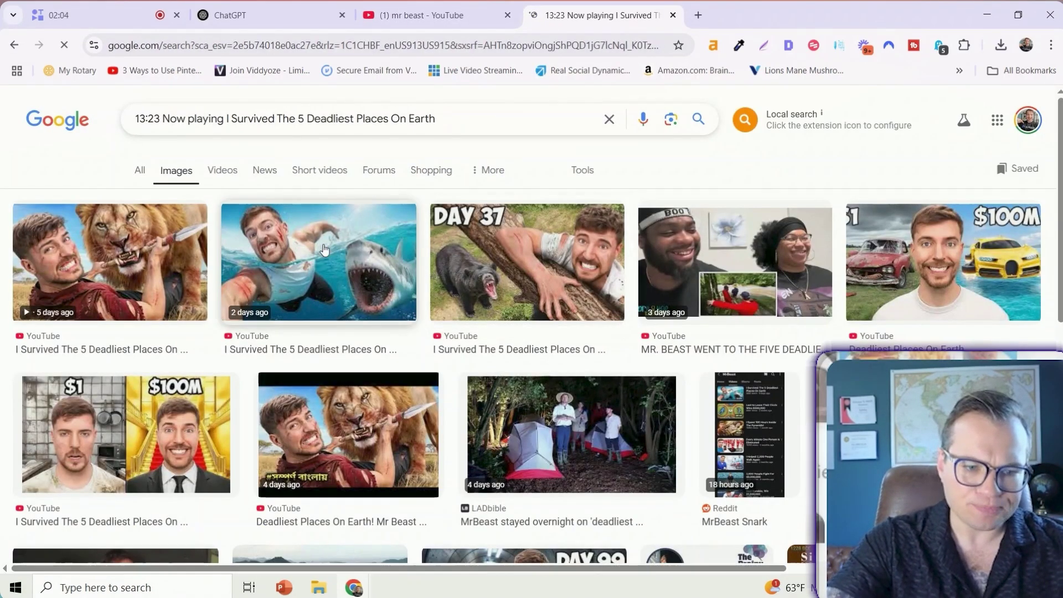
Open the shark thumbnail mqdefault.jpg full-size in a new tab, then return to the results.
left_click(366, 250)
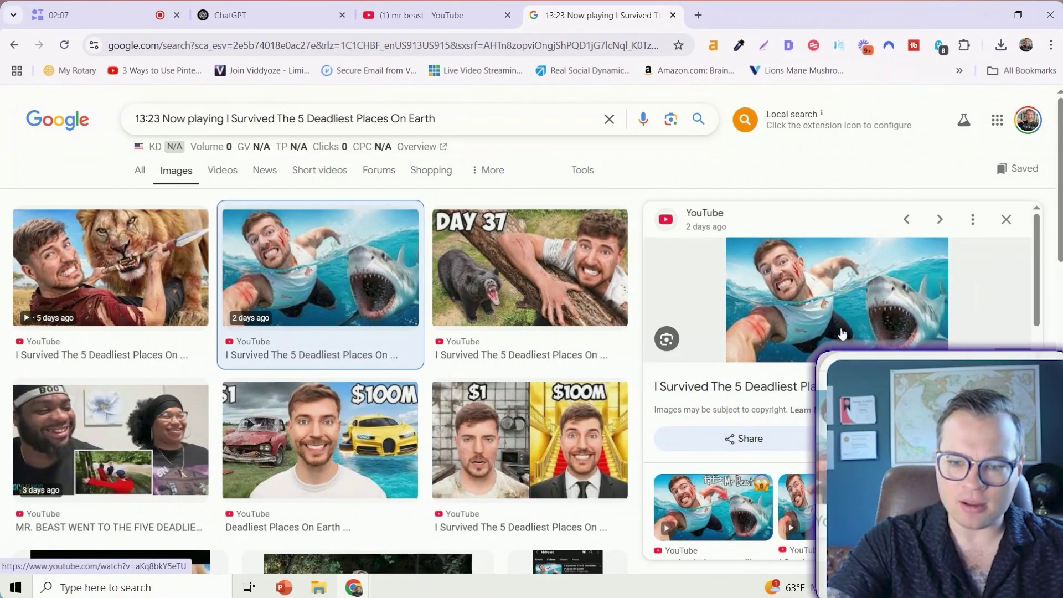
right_click(842, 333)
left_click(973, 309)
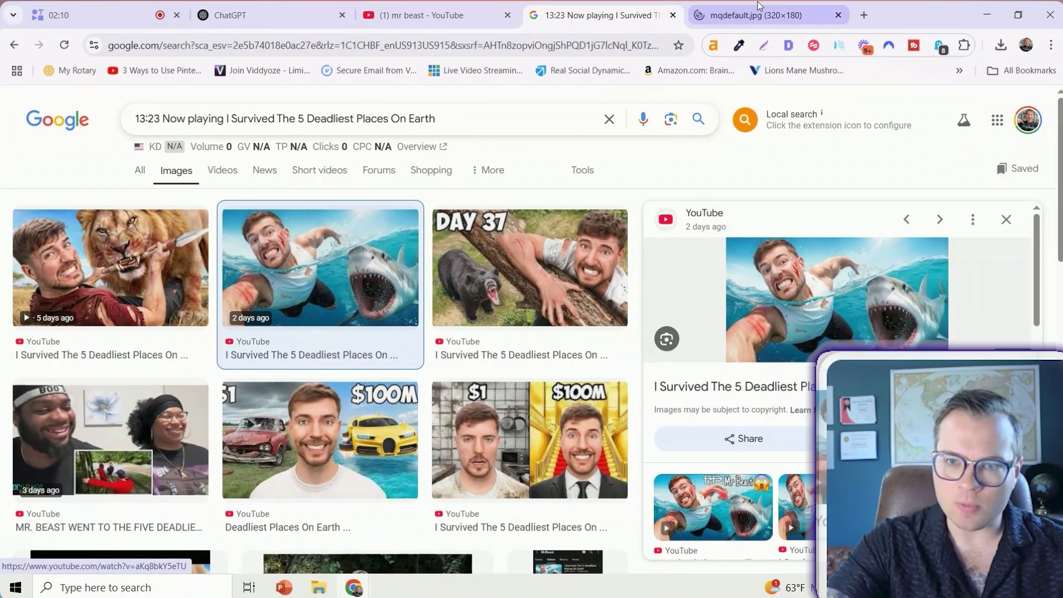
left_click(759, 8)
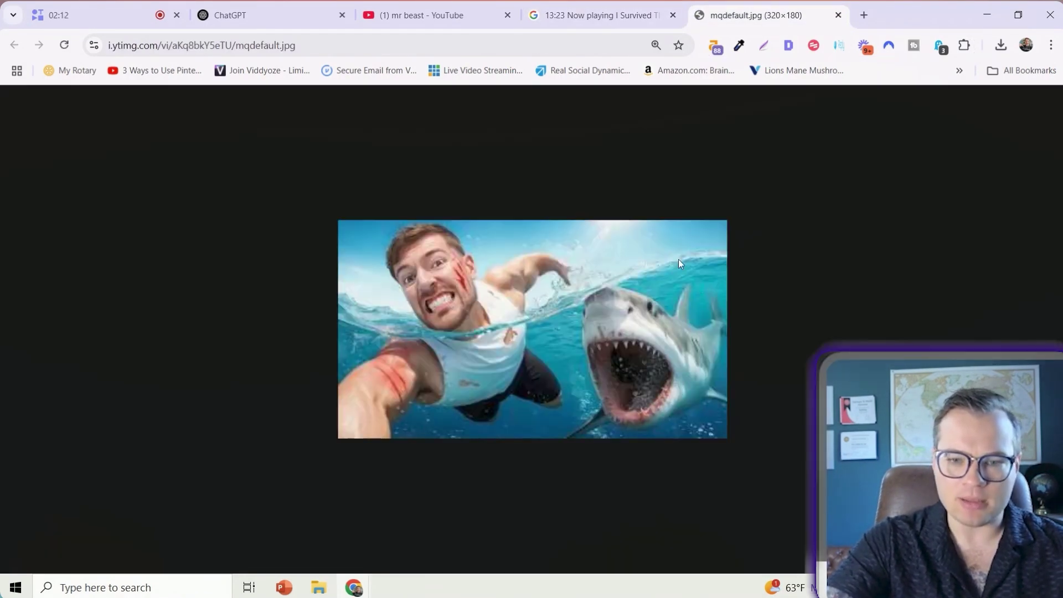
left_click(618, 7)
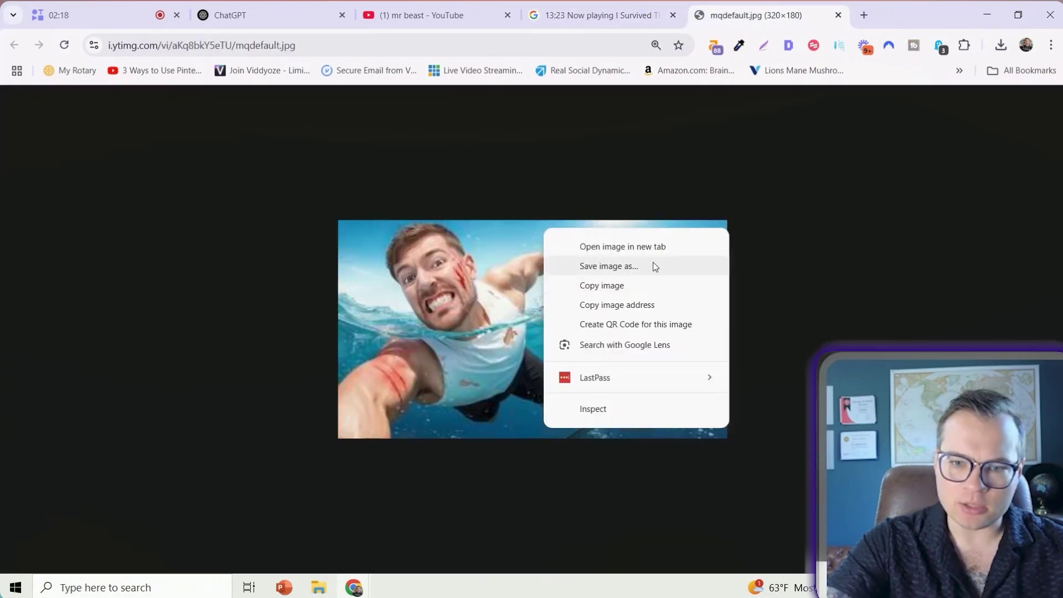
Attach the shark thumbnail screenshot to a new ChatGPT message.
left_click(736, 338)
left_click(271, 15)
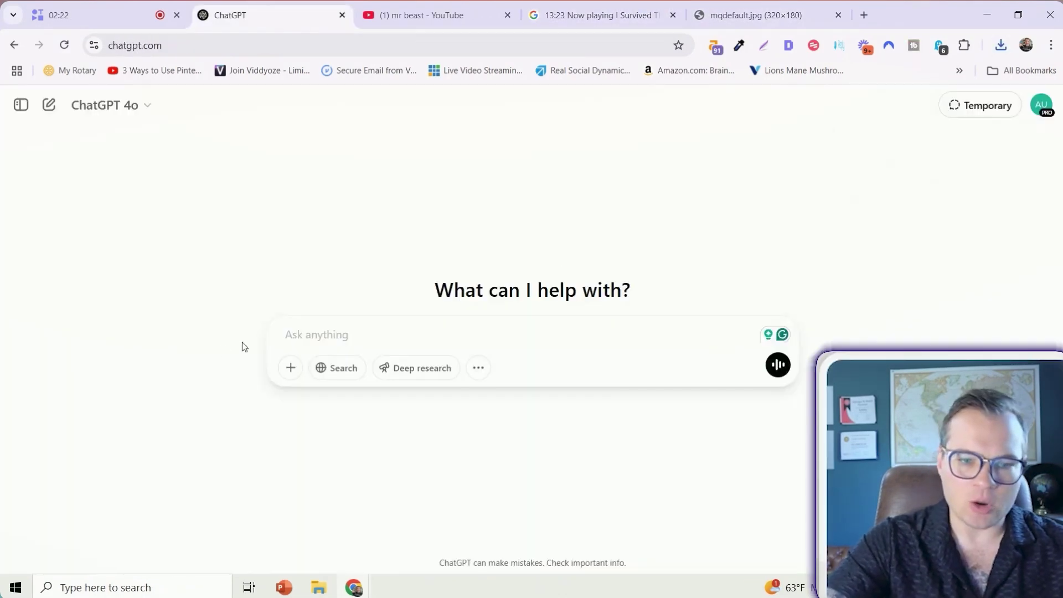
left_click(291, 368)
left_click(561, 162)
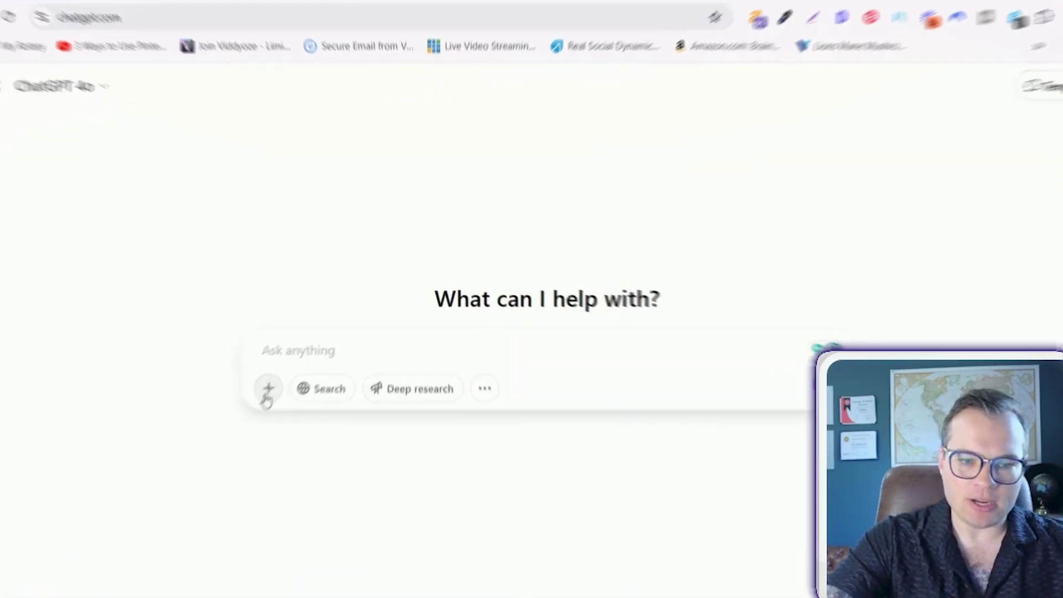
left_click(290, 368)
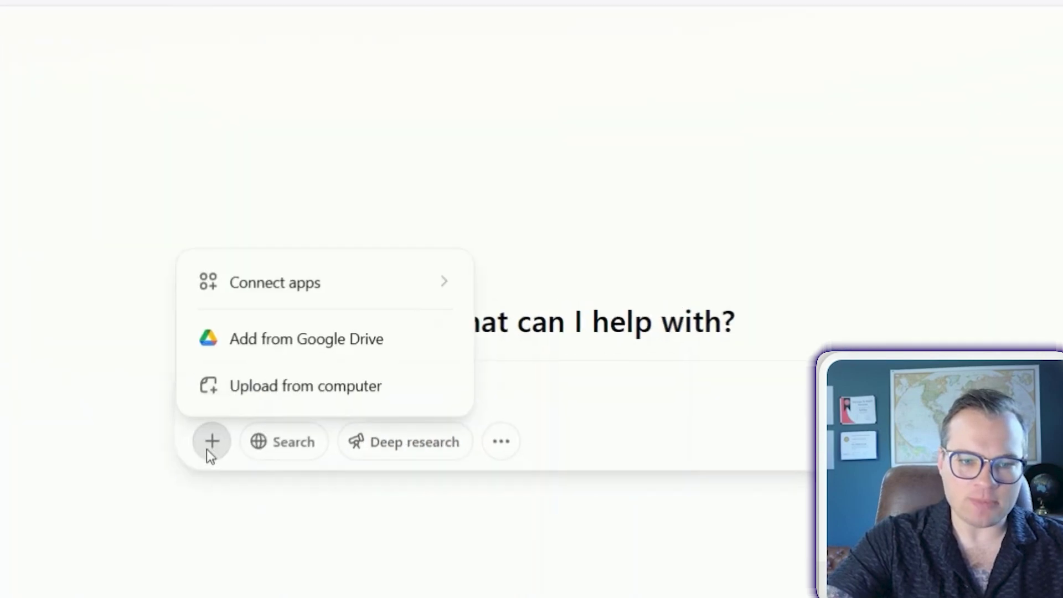
left_click(326, 389)
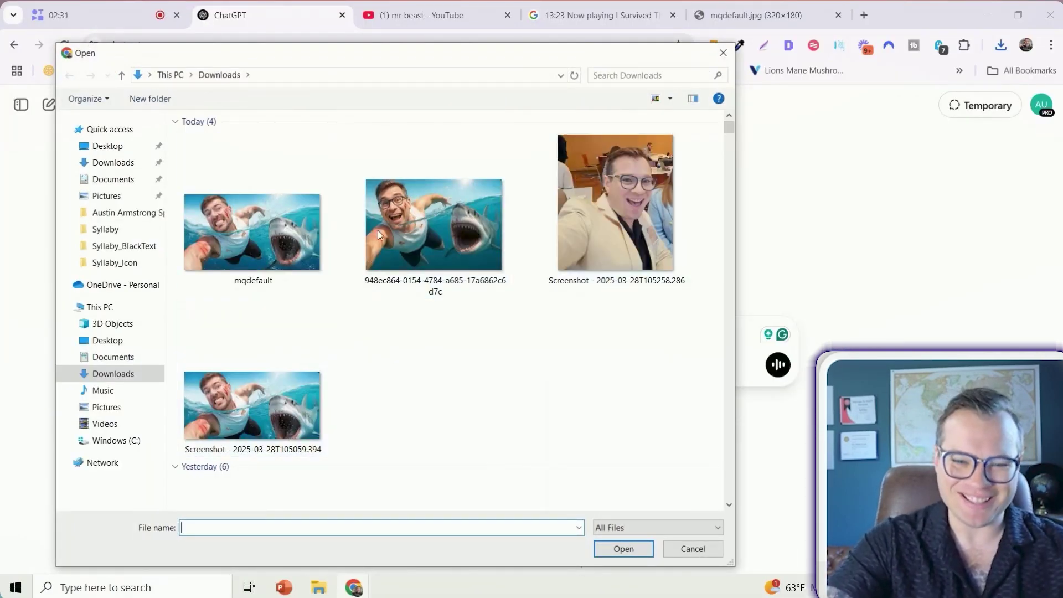
left_click(265, 416)
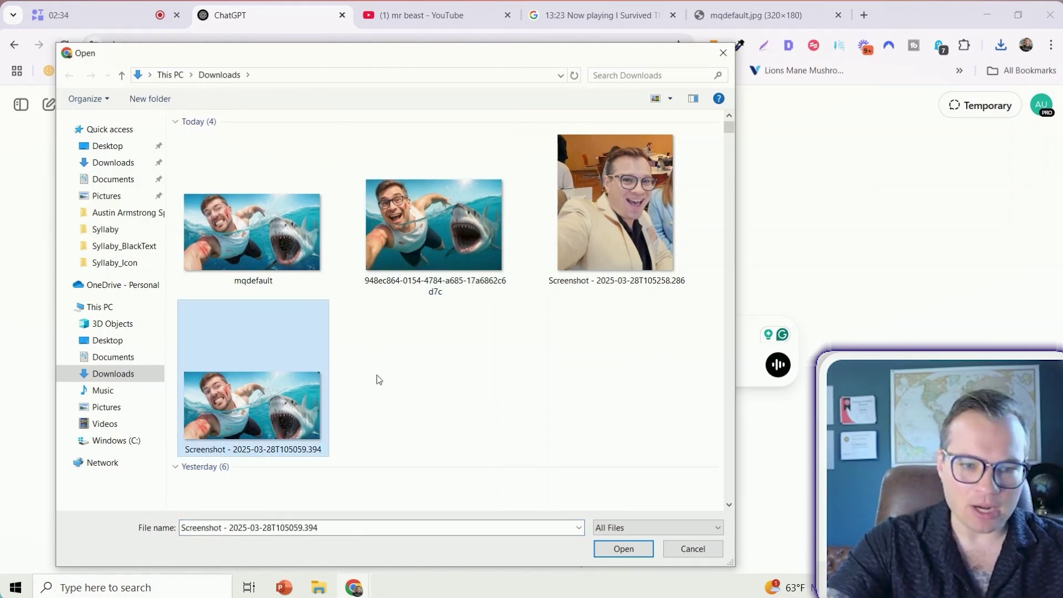
left_click(605, 554)
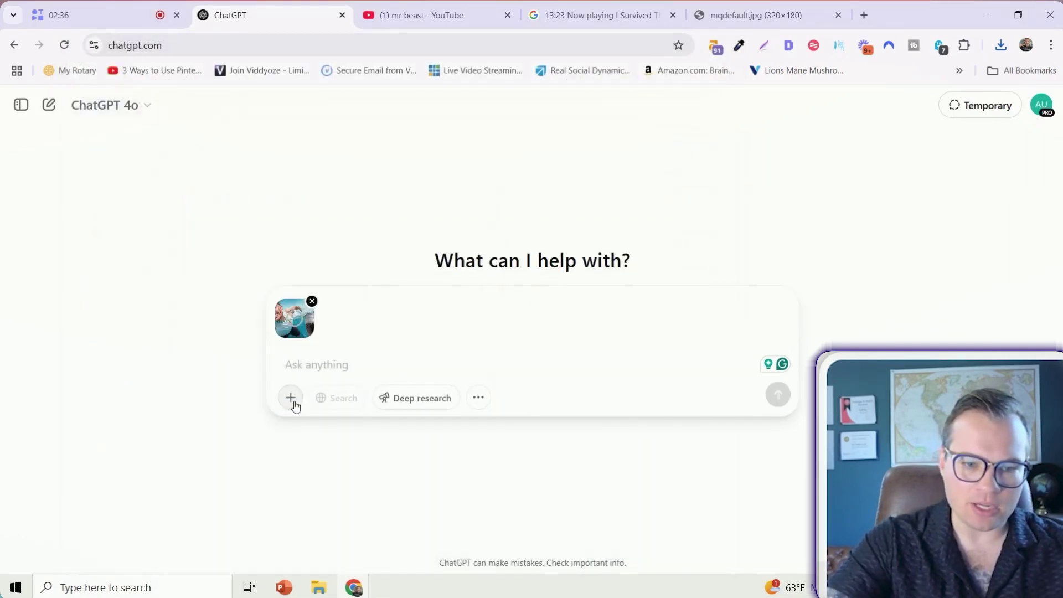
Attach a portrait photo and send a prompt to replace the thumbnail's face with it.
left_click(291, 397)
left_click(356, 368)
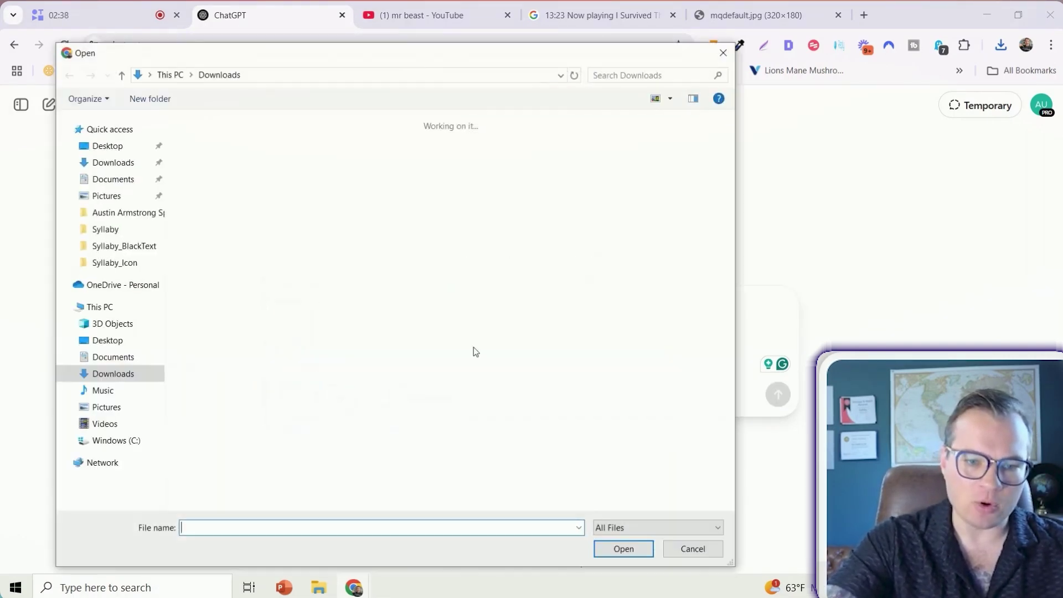
scroll(419, 297, "down", 10)
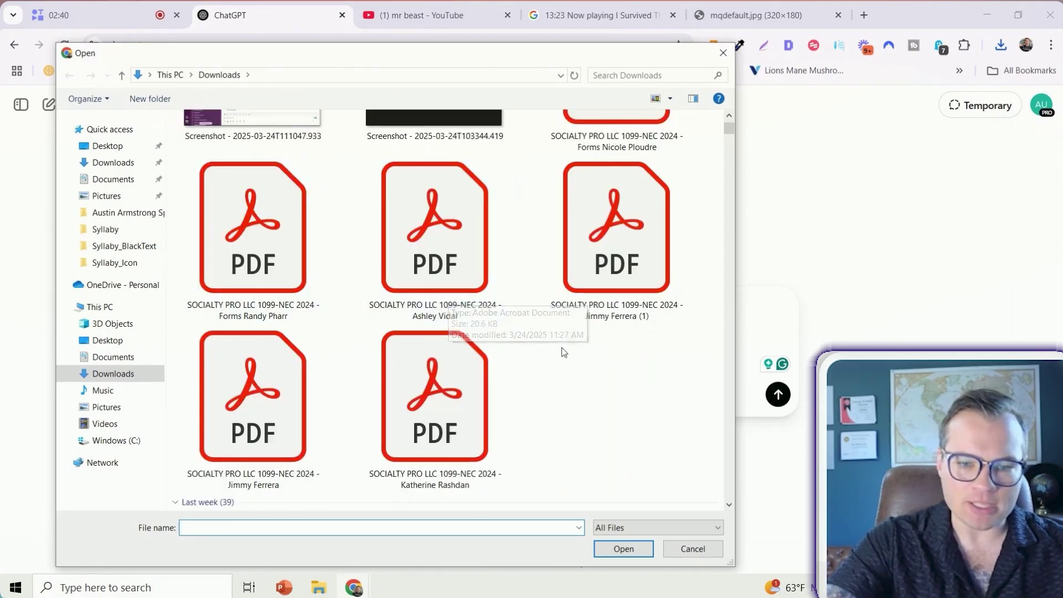
scroll(564, 352, "down", 15)
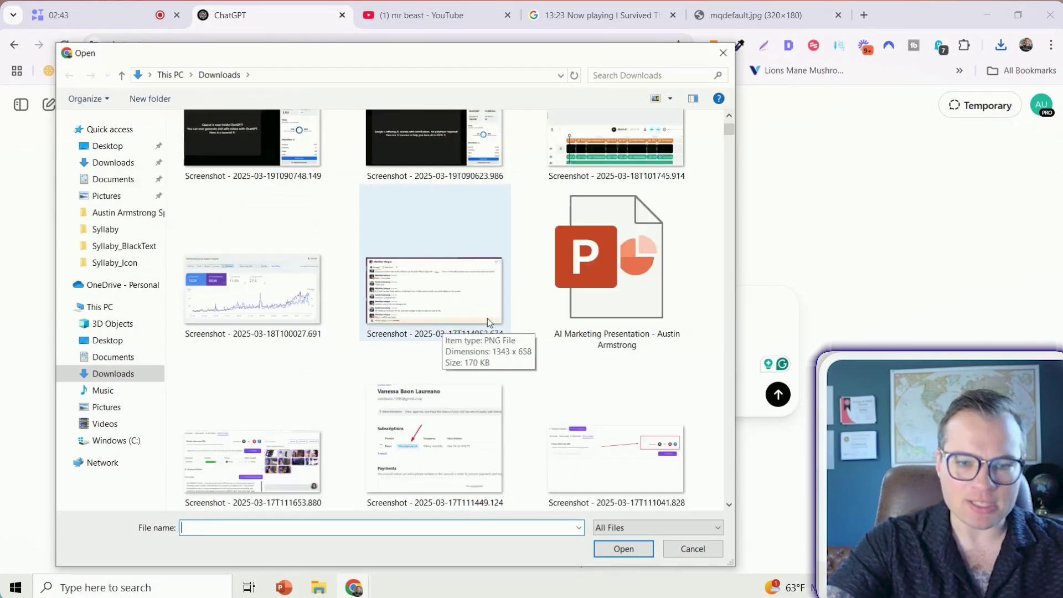
scroll(487, 318, "down", 15)
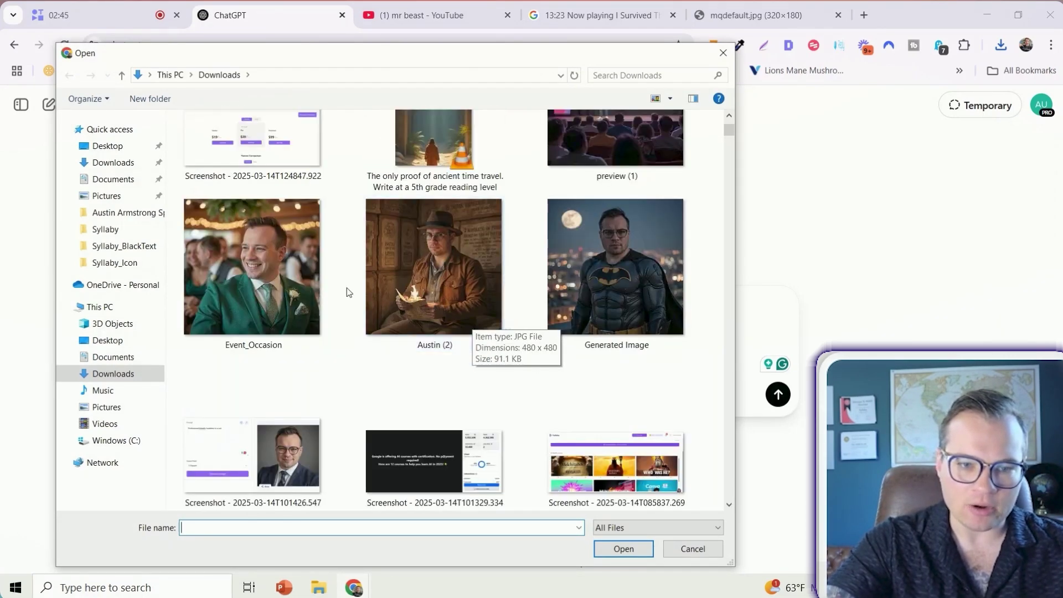
scroll(349, 292, "down", 15)
left_click(324, 384)
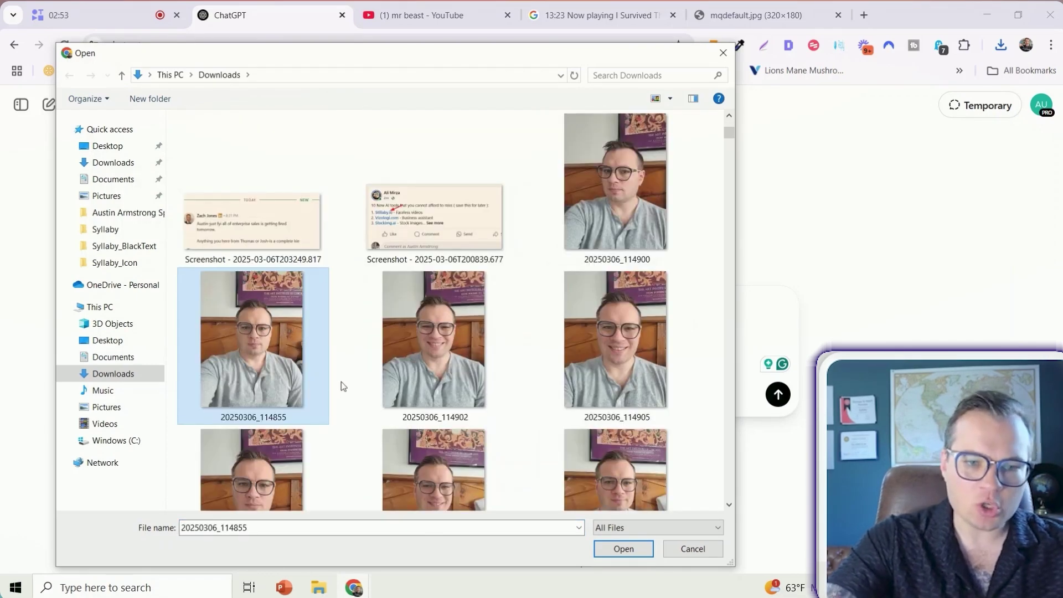
left_click(620, 554)
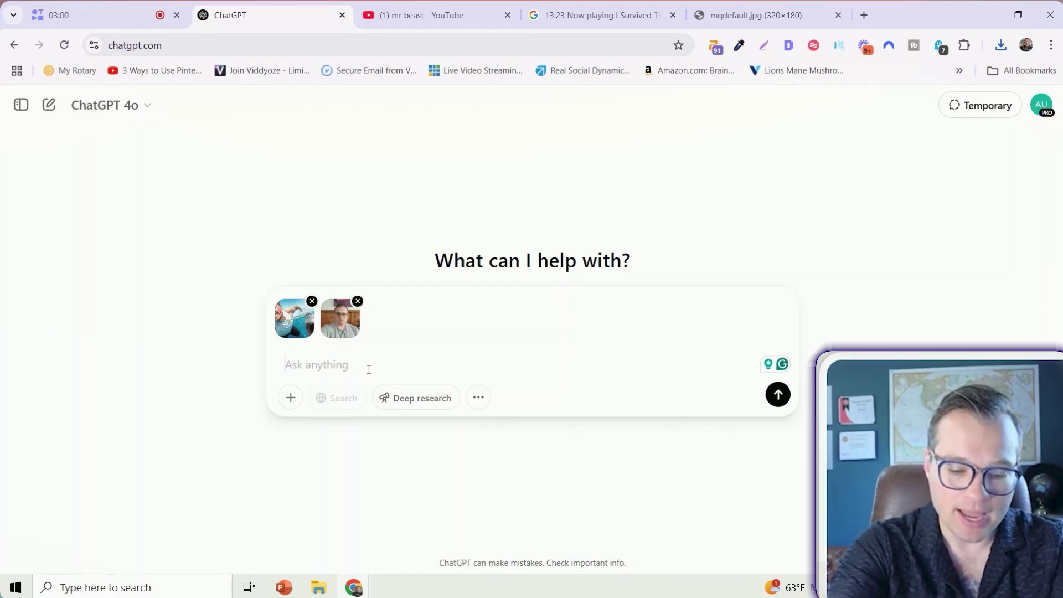
type("replace the face in the thumbnail with my face as exact a")
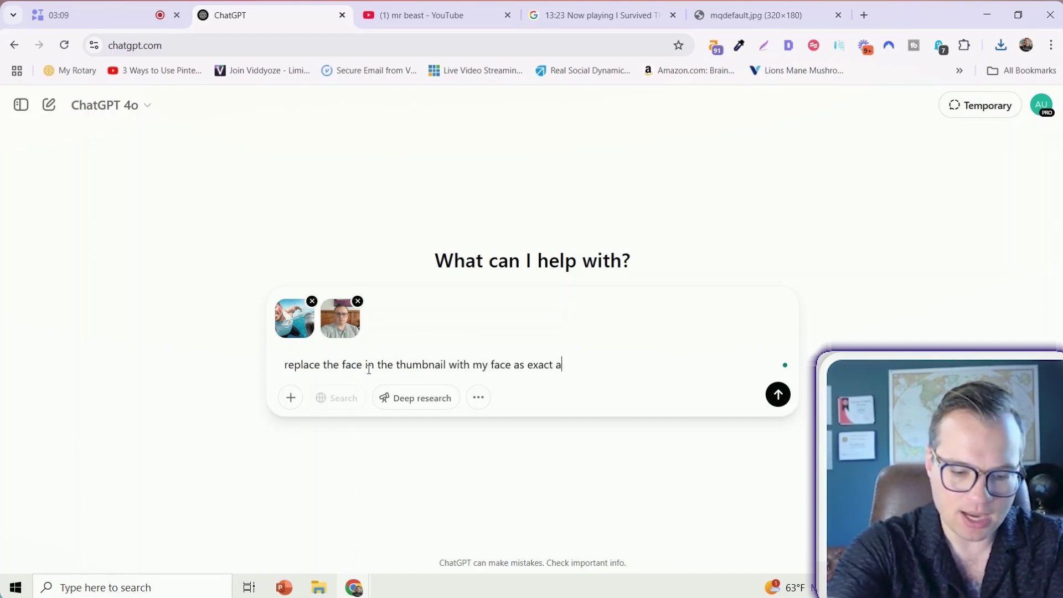
type("le")
key("Return")
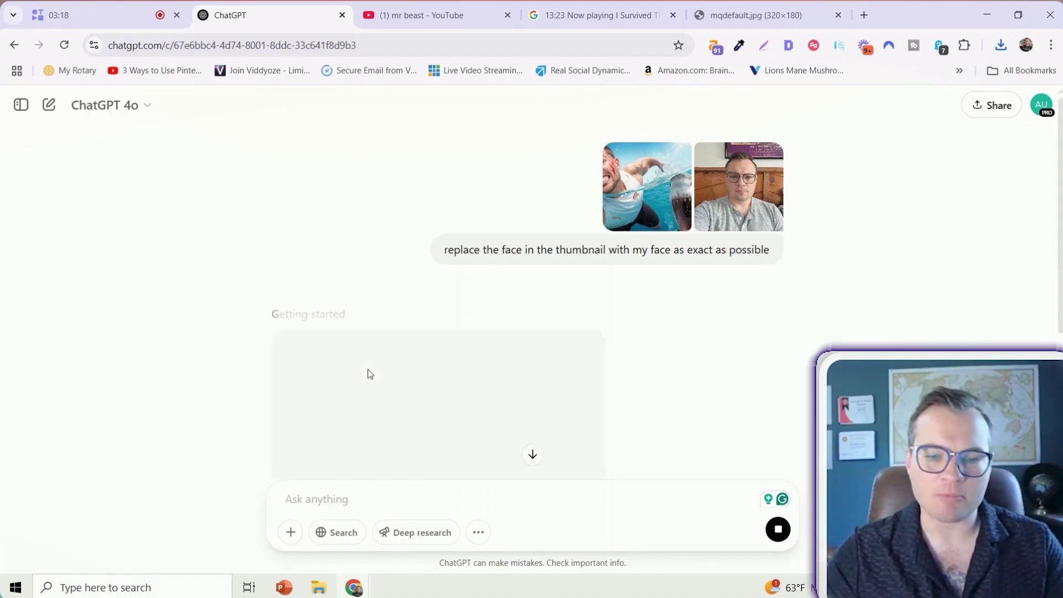
Scroll down to the generated face-swapped shark image and view it full size.
scroll(703, 239, "down", 3)
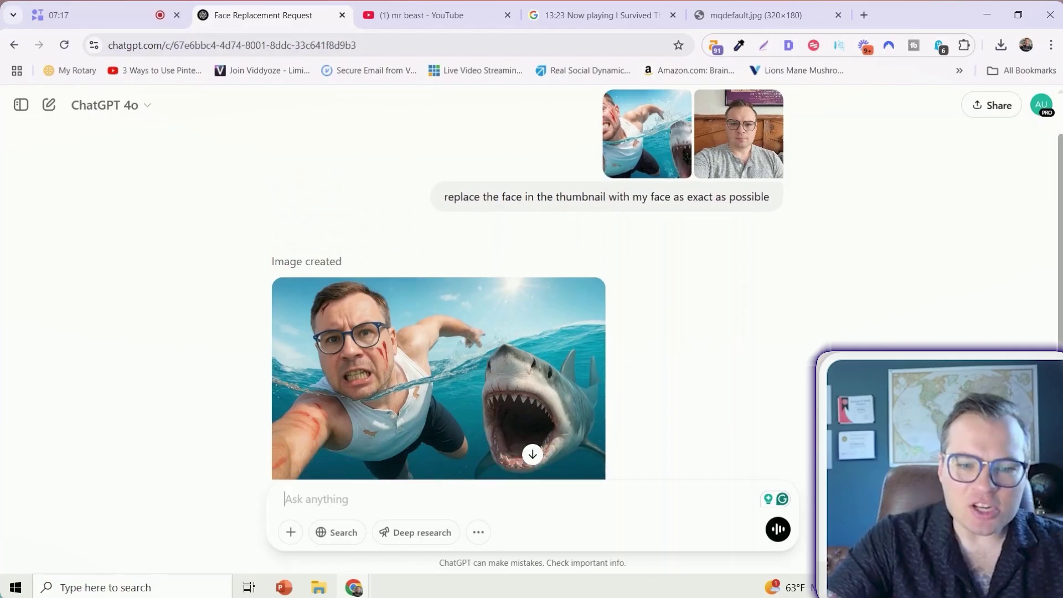
scroll(997, 332, "down", 1)
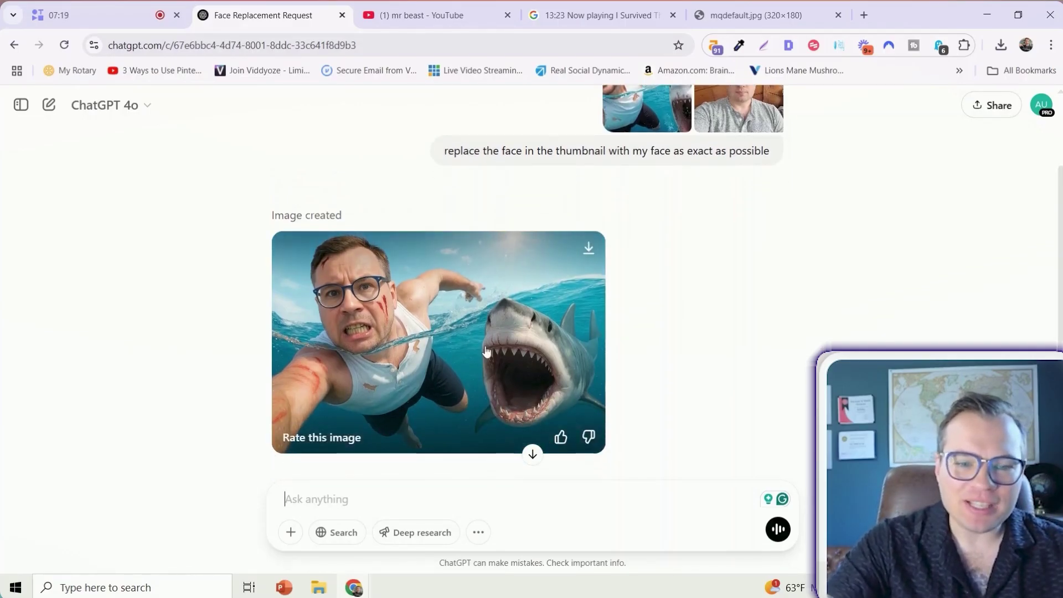
left_click(486, 351)
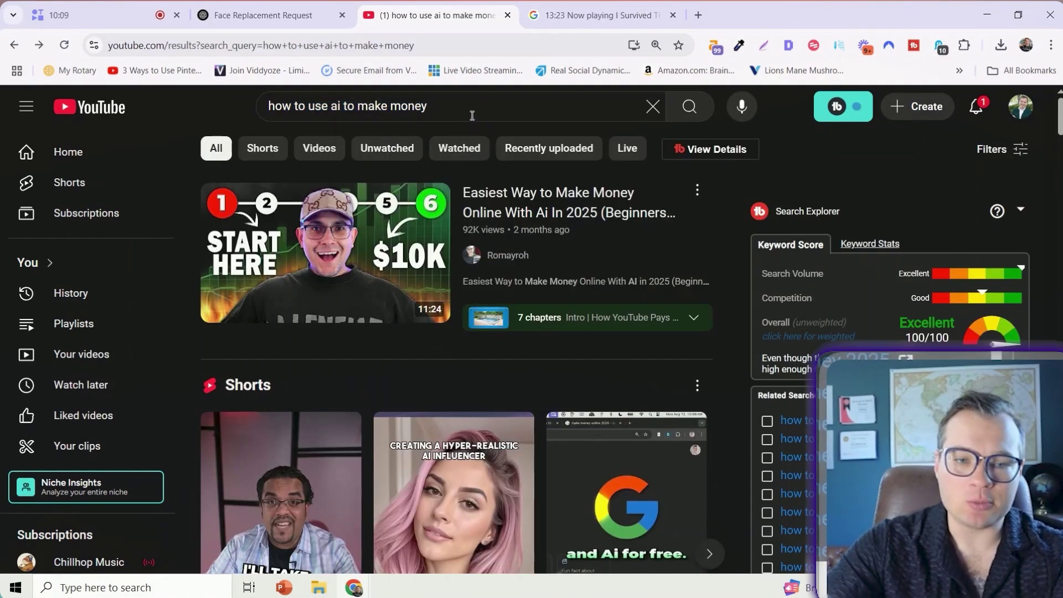
Select the '5 Genius Ways to Make Money From Home (Using AI)' title and search Google for it.
left_click_drag(492, 116, 202, 110)
scroll(172, 167, "down", 5)
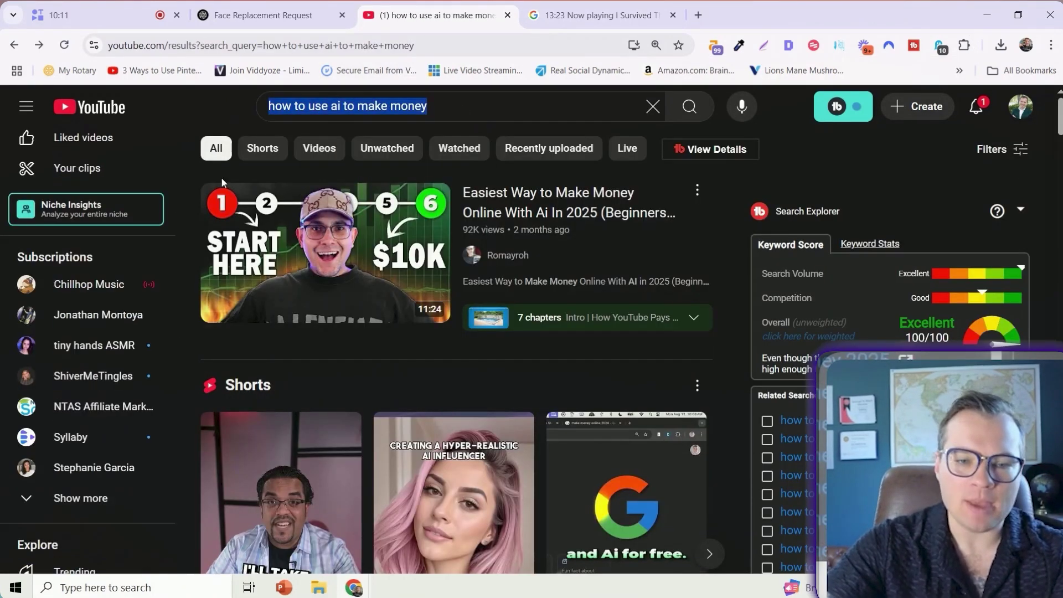
scroll(384, 231, "down", 15)
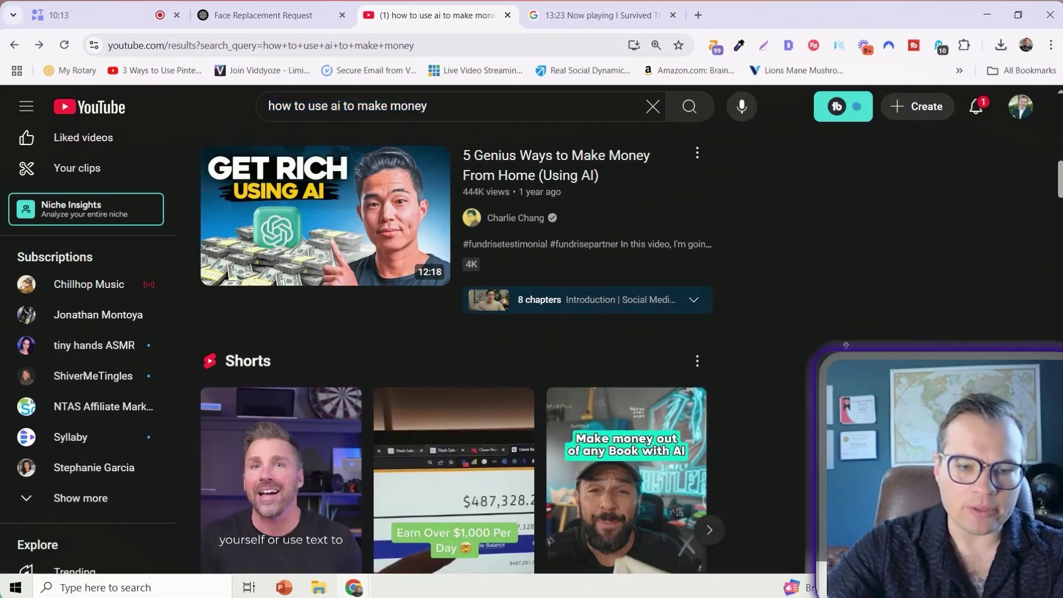
scroll(871, 348, "up", 2)
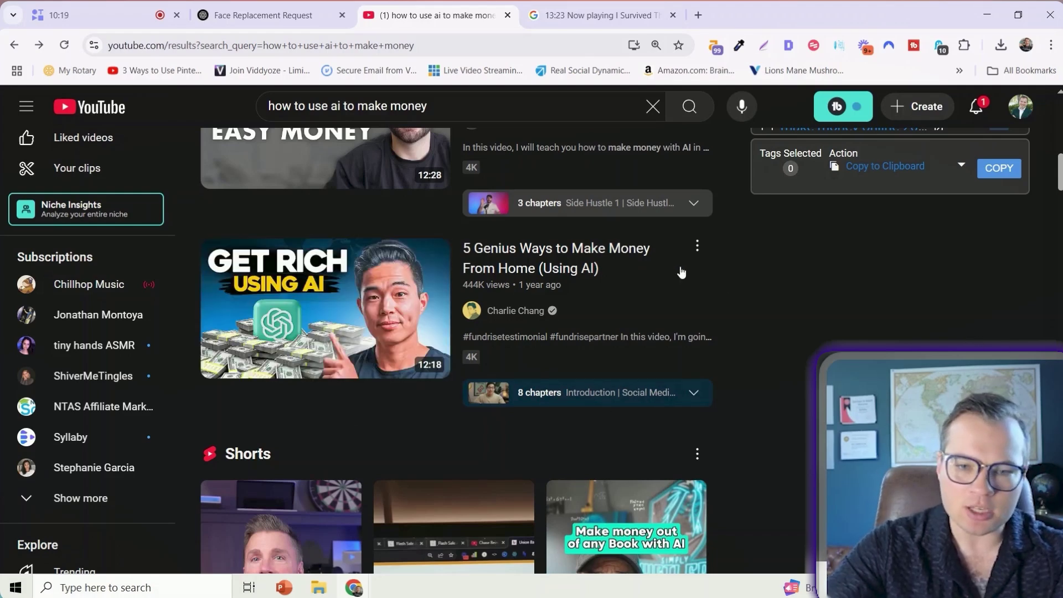
left_click_drag(454, 237, 571, 266)
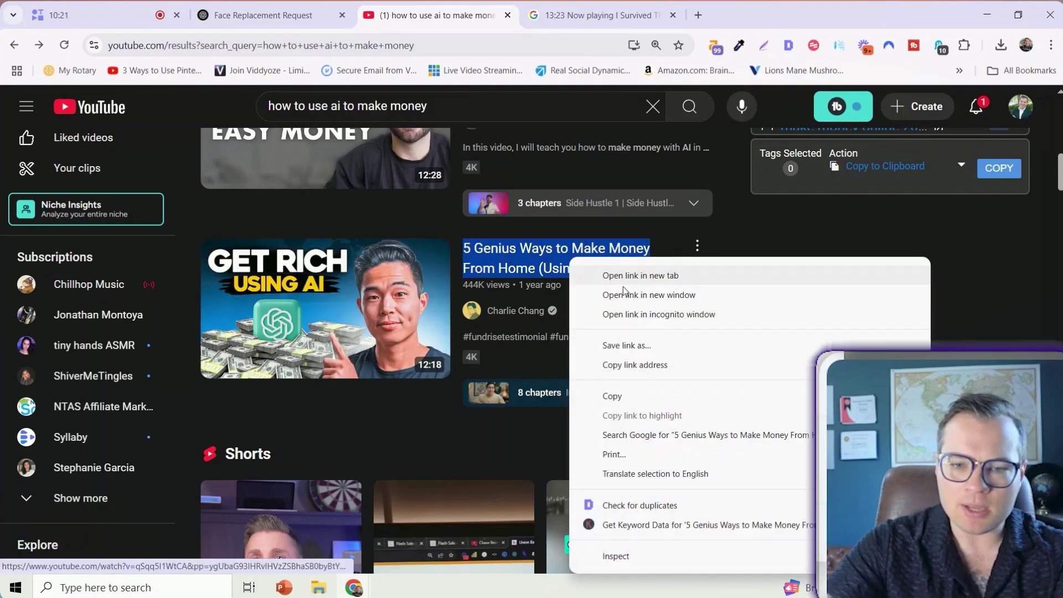
right_click(570, 258)
left_click(693, 436)
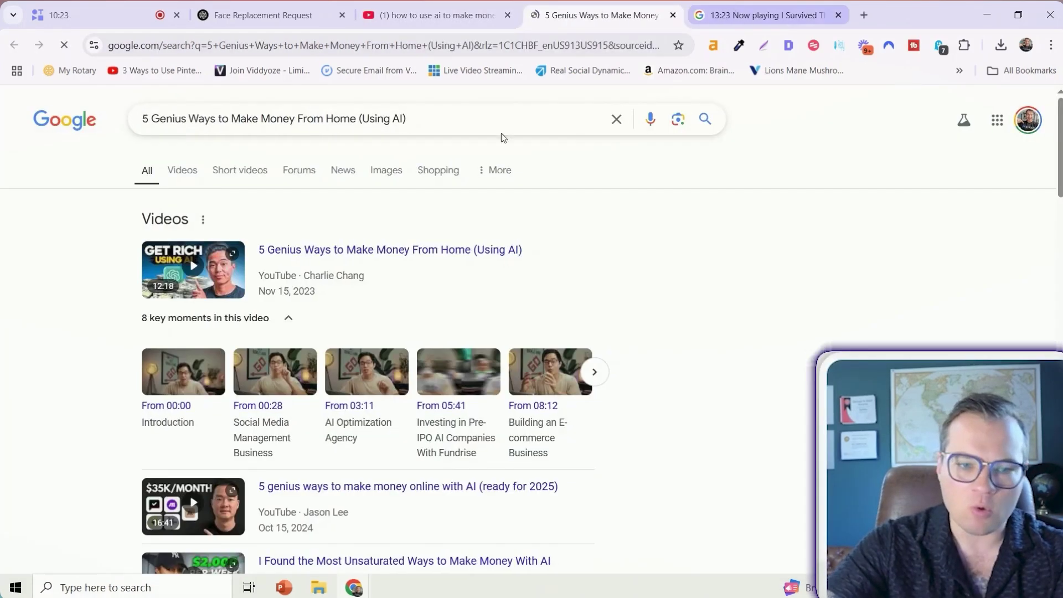
Open the GET RICH USING AI thumbnail from Google Images at full resolution and save it.
left_click(387, 171)
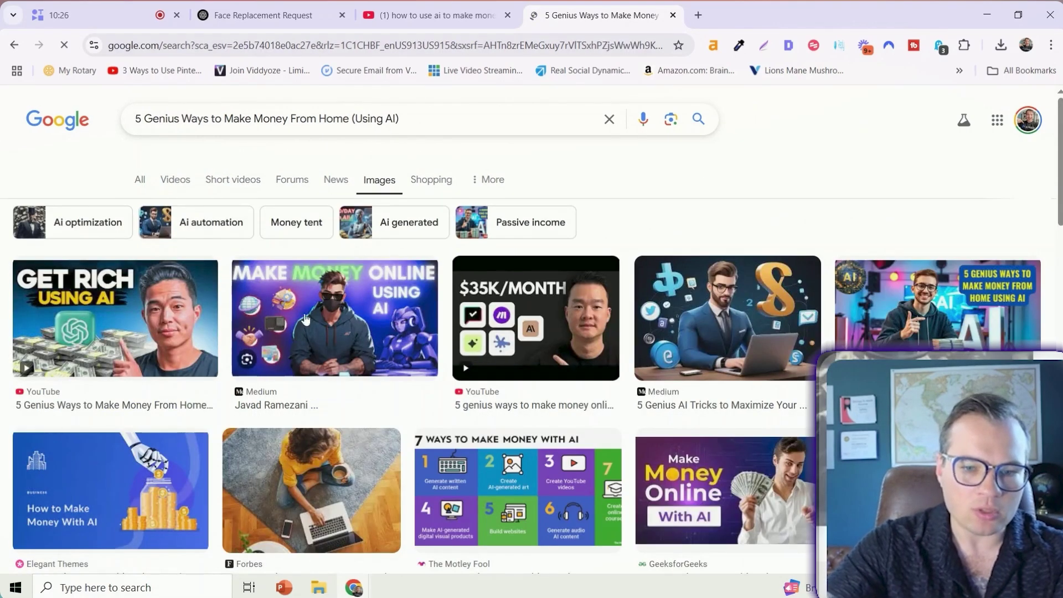
left_click(147, 314)
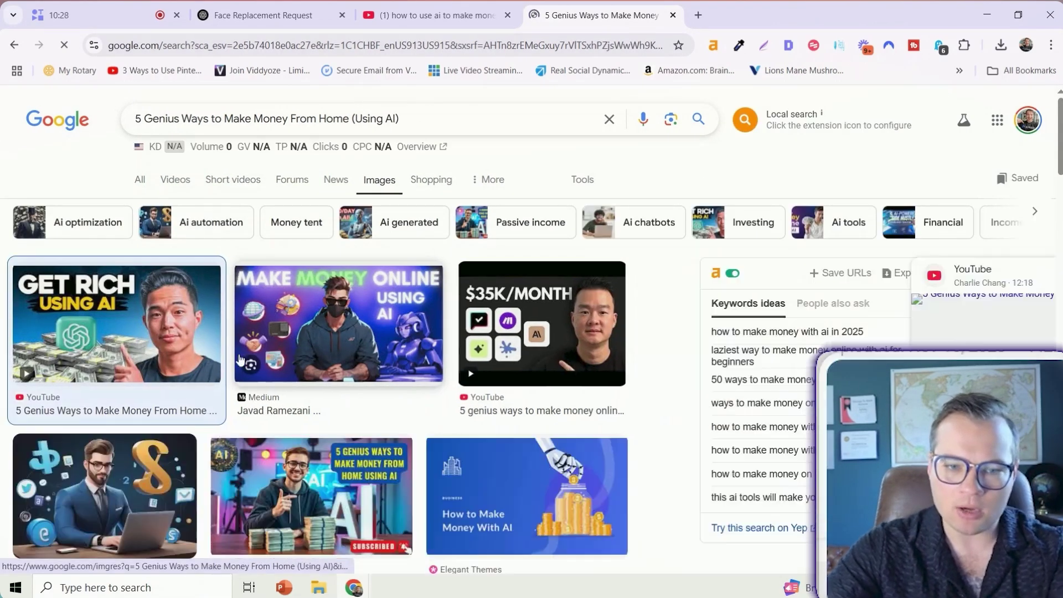
left_click(751, 11)
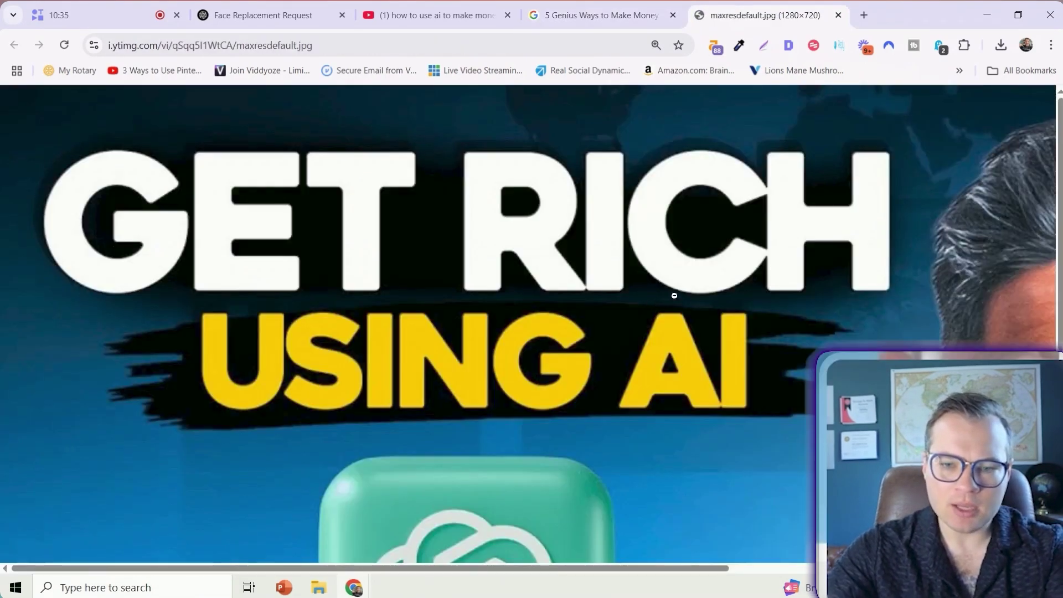
left_click(674, 295)
right_click(635, 289)
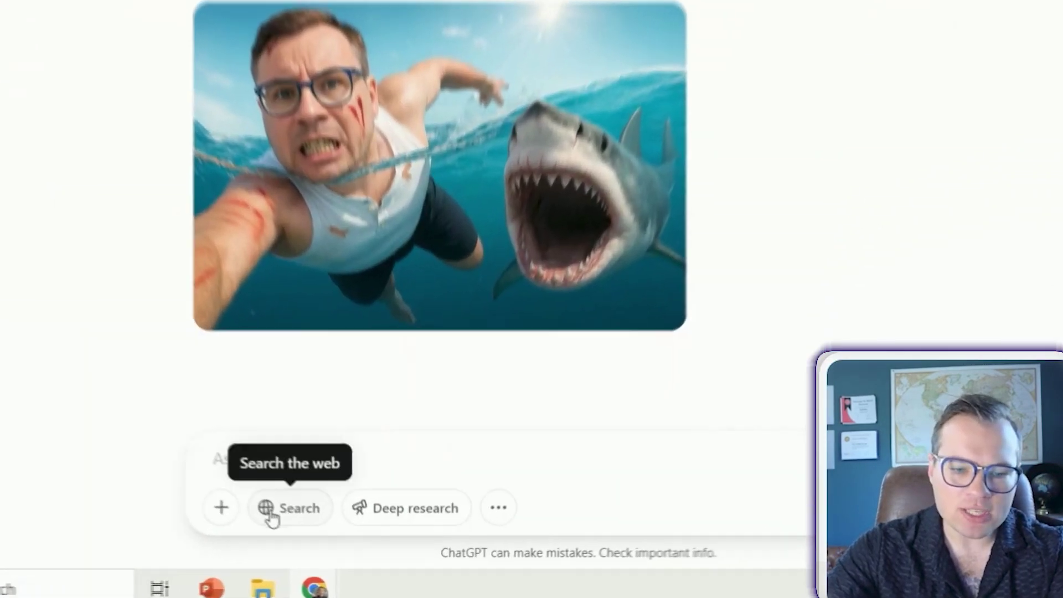
Upload the thumbnail maxresdefault (51) and the face selfie to a new ChatGPT message.
left_click(221, 507)
left_click(287, 456)
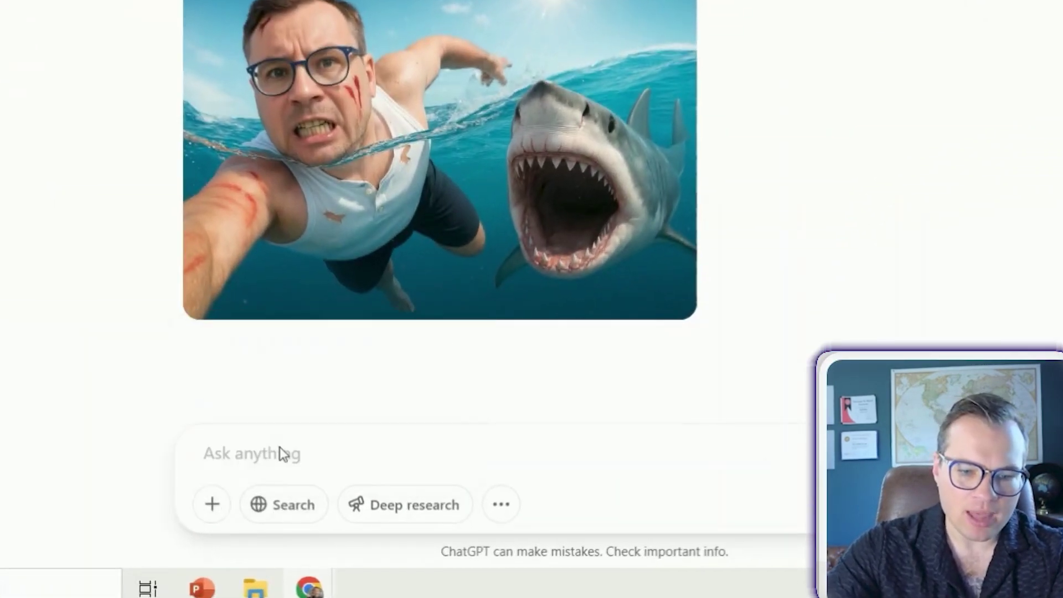
left_click(254, 192)
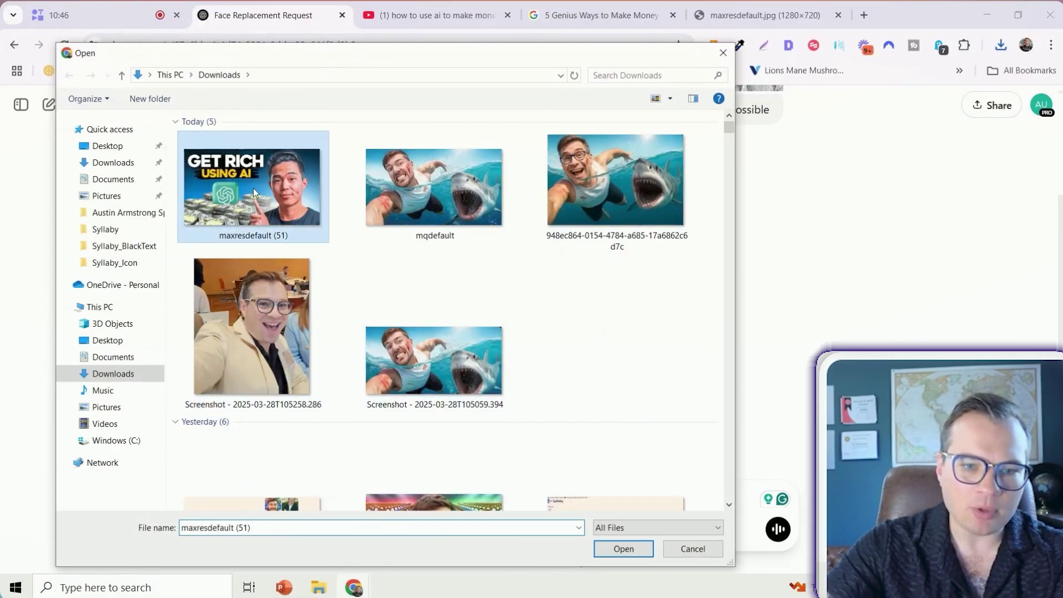
left_click(630, 550)
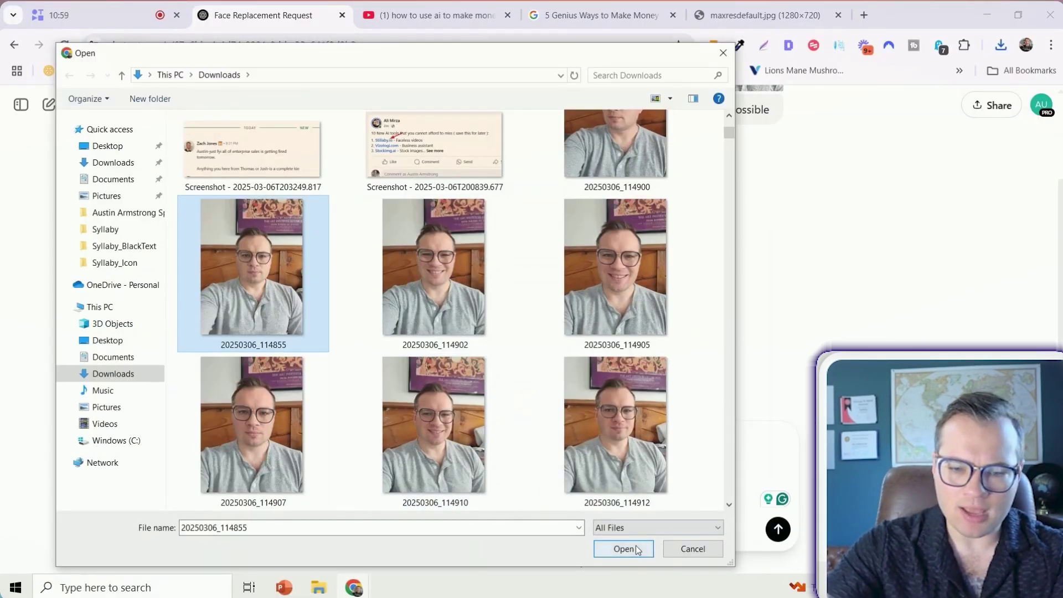
left_click(623, 547)
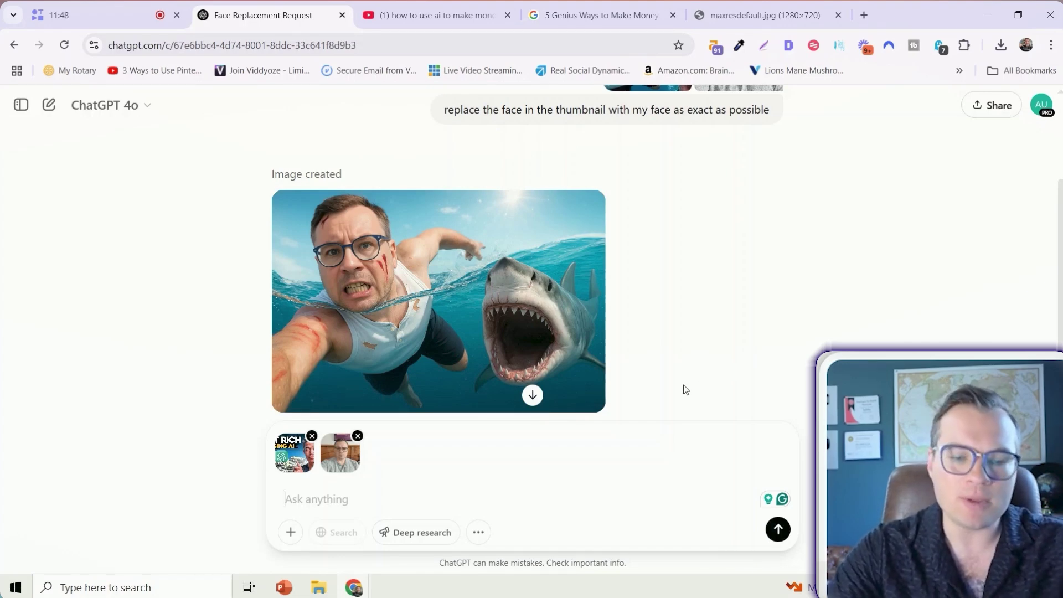
Prompt ChatGPT to put my face in the thumbnail and swap the ChatGPT logo, then view the result.
type("Replace the ")
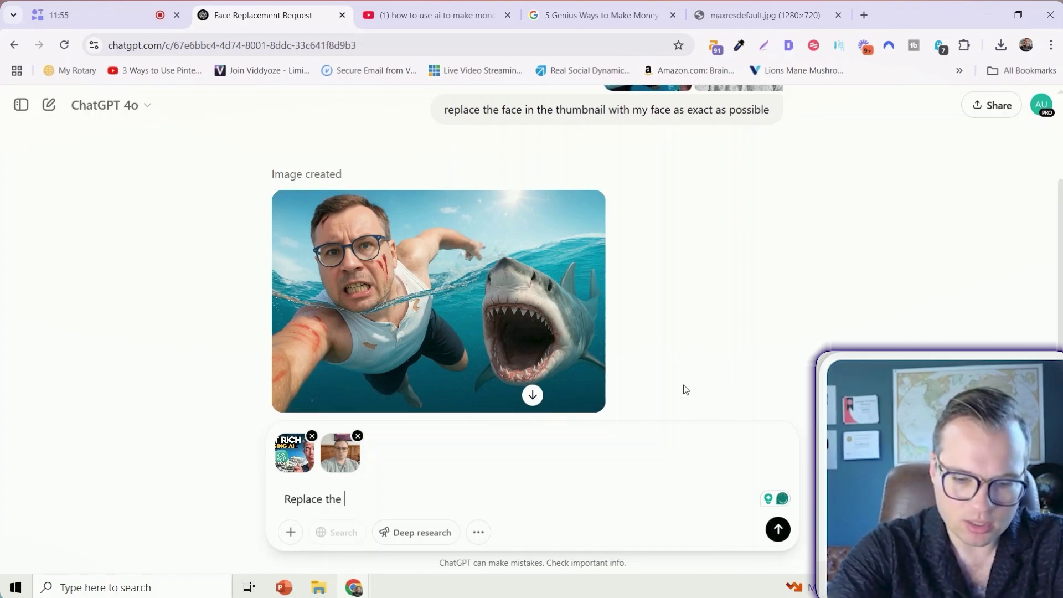
type("face in the thumbnail with my face. Swap the ChatGPT logo with the word \"AI\" and change the background color to purple")
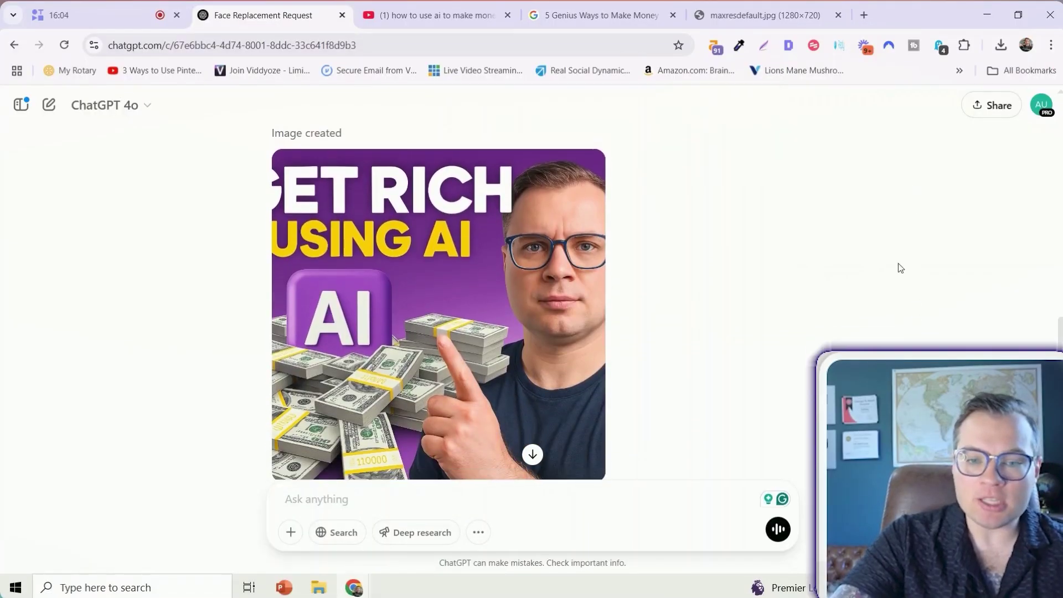
left_click(587, 302)
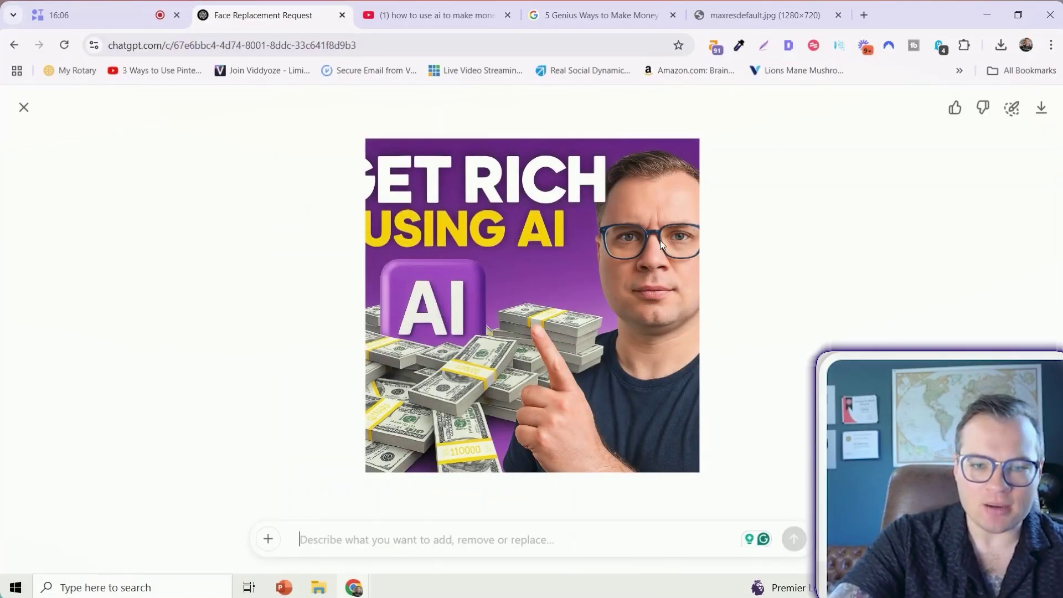
left_click(23, 107)
scroll(667, 250, "up", 7)
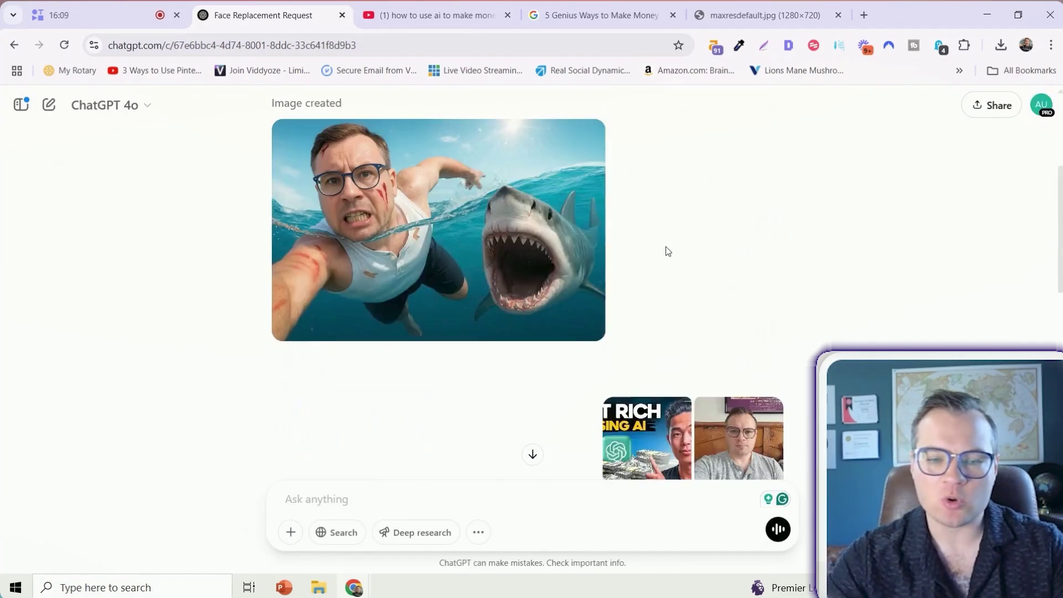
scroll(723, 199, "down", 7)
scroll(765, 188, "up", 10)
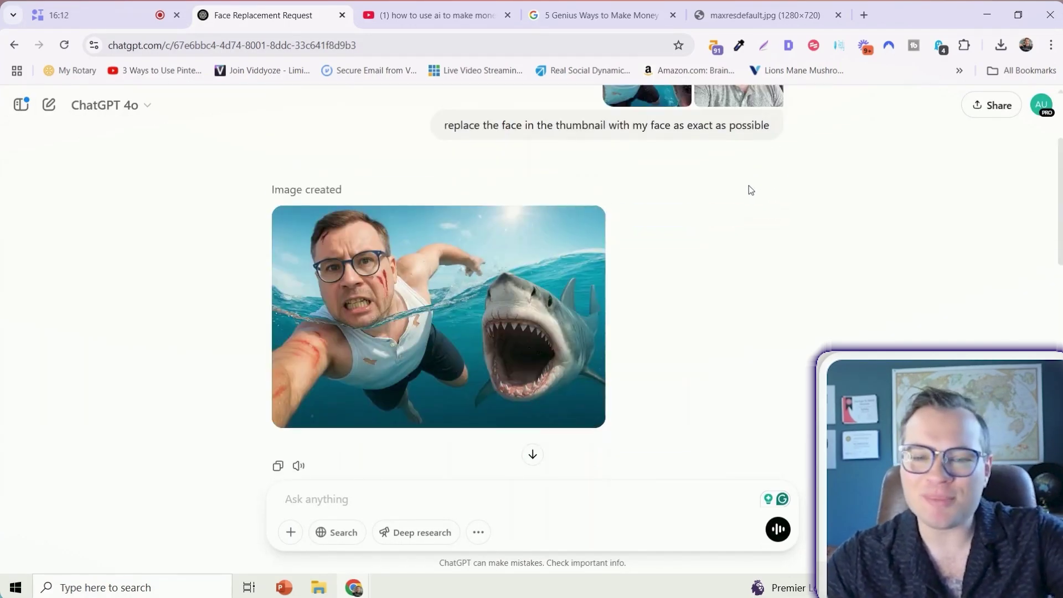
scroll(749, 185, "down", 10)
scroll(735, 207, "up", 5)
scroll(736, 206, "down", 5)
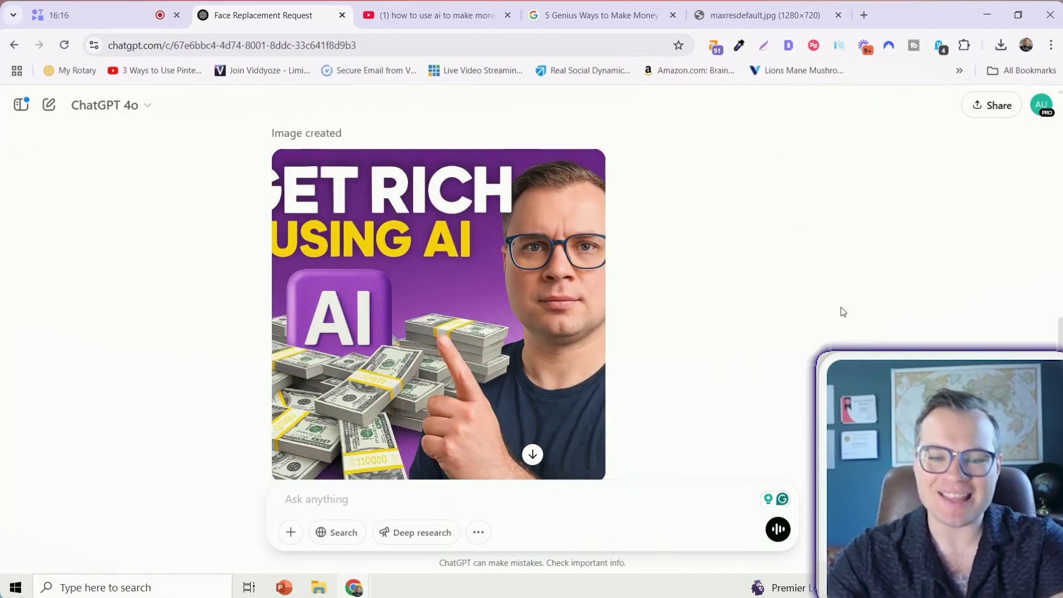
scroll(840, 309, "down", 1)
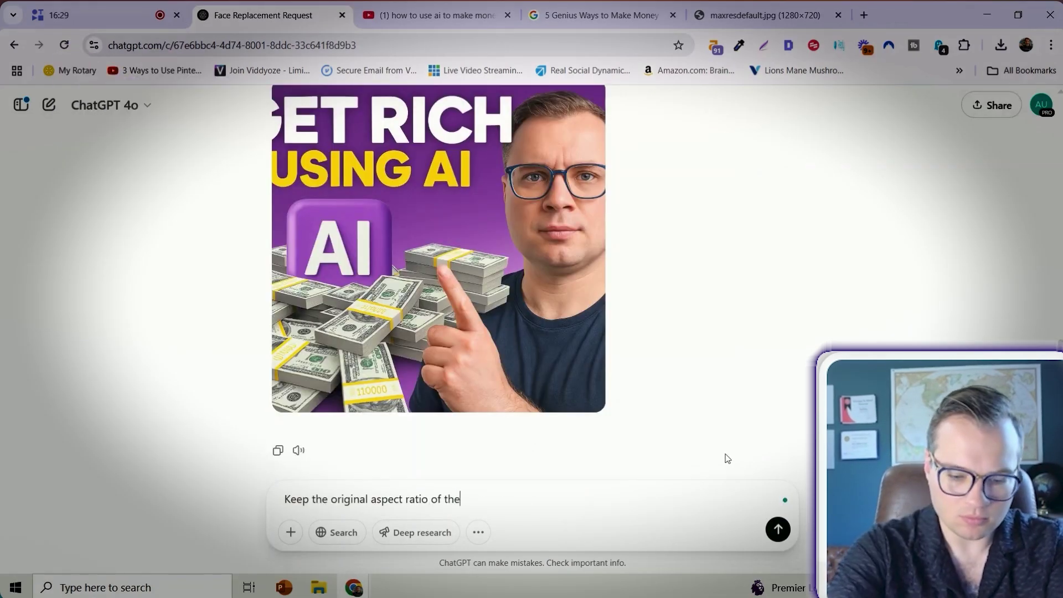
Ask ChatGPT to keep the thumbnail's 1920x1080 aspect ratio since the text was cut off.
type("thumbnail 1920x1080 you cut the text off")
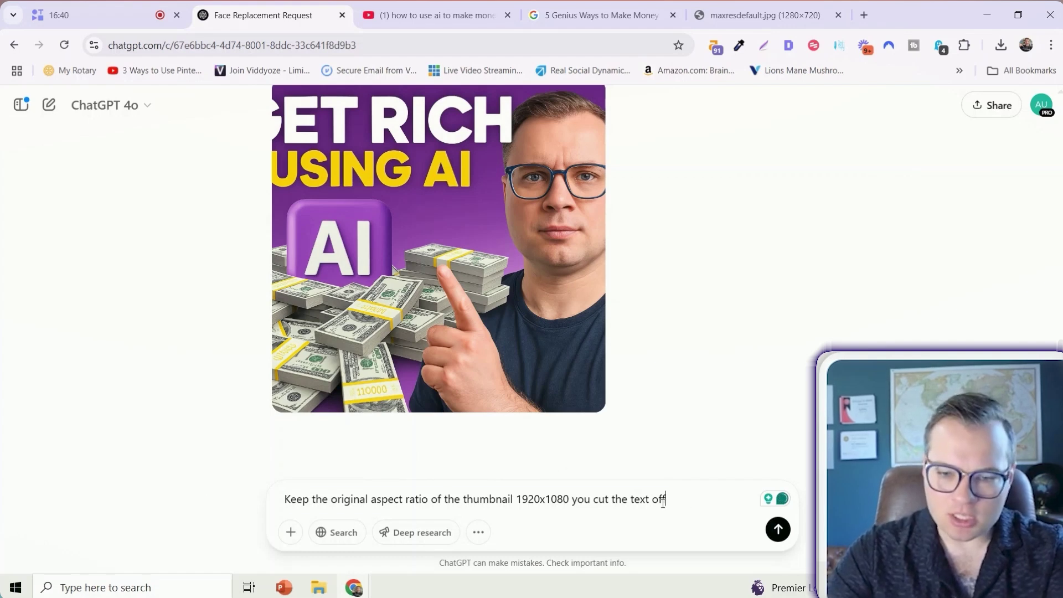
left_click_drag(664, 502, 216, 492)
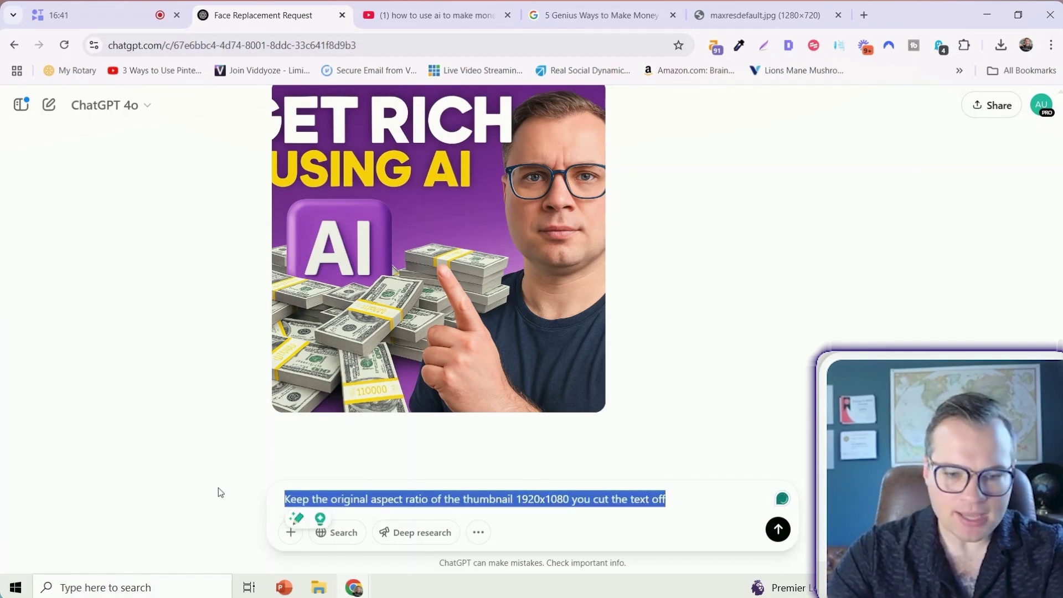
left_click(217, 492)
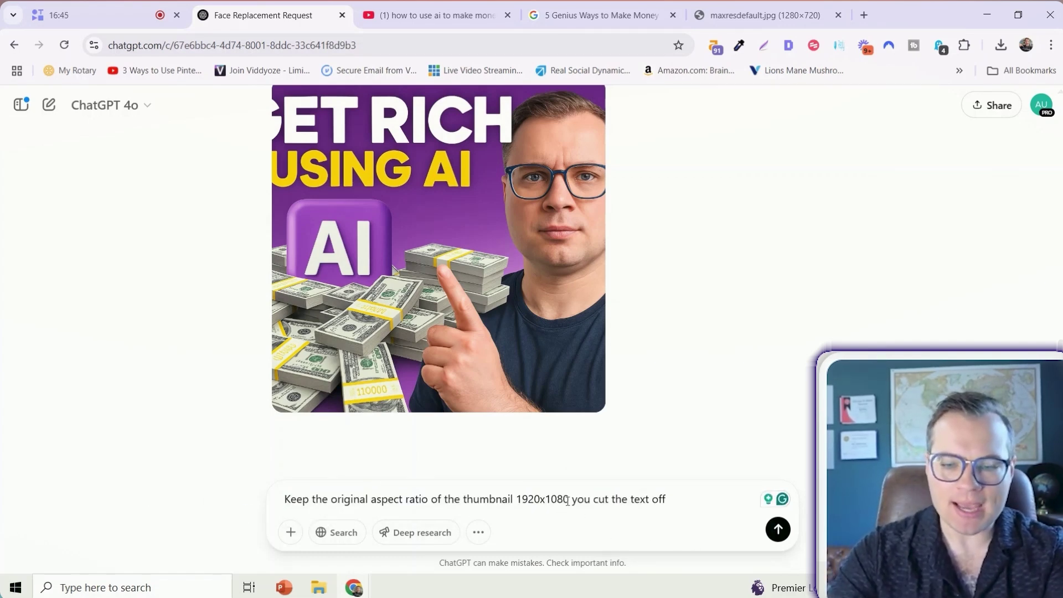
left_click_drag(568, 502, 666, 501)
left_click(803, 443)
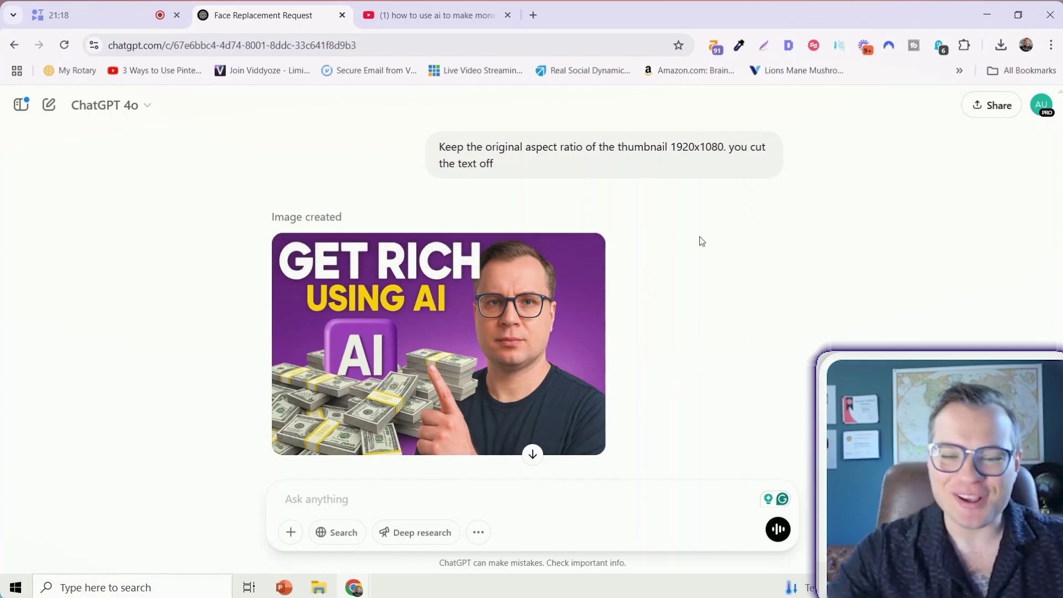
left_click(587, 321)
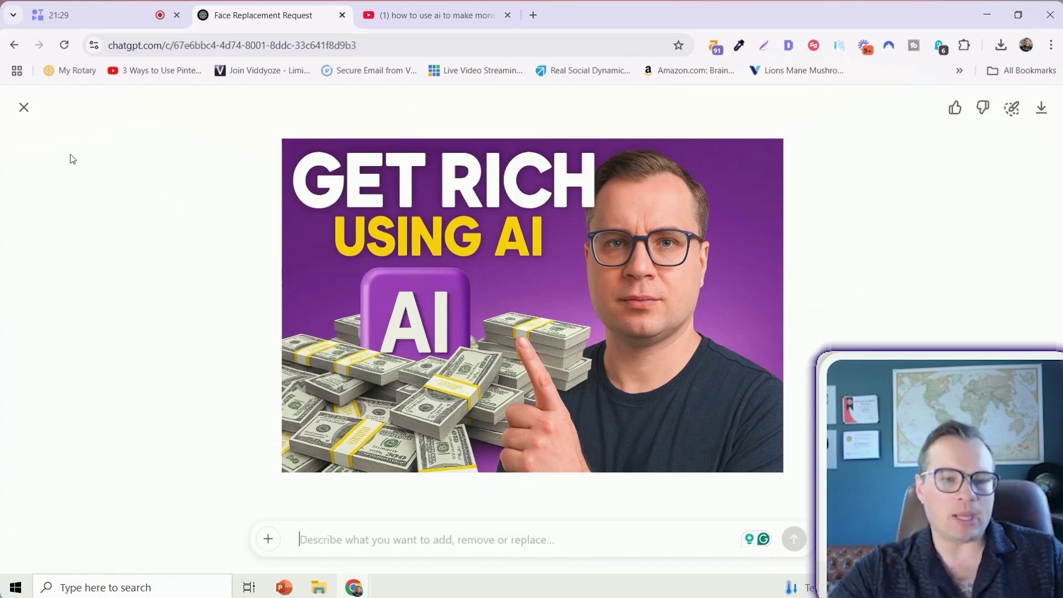
right_click(676, 256)
left_click(879, 191)
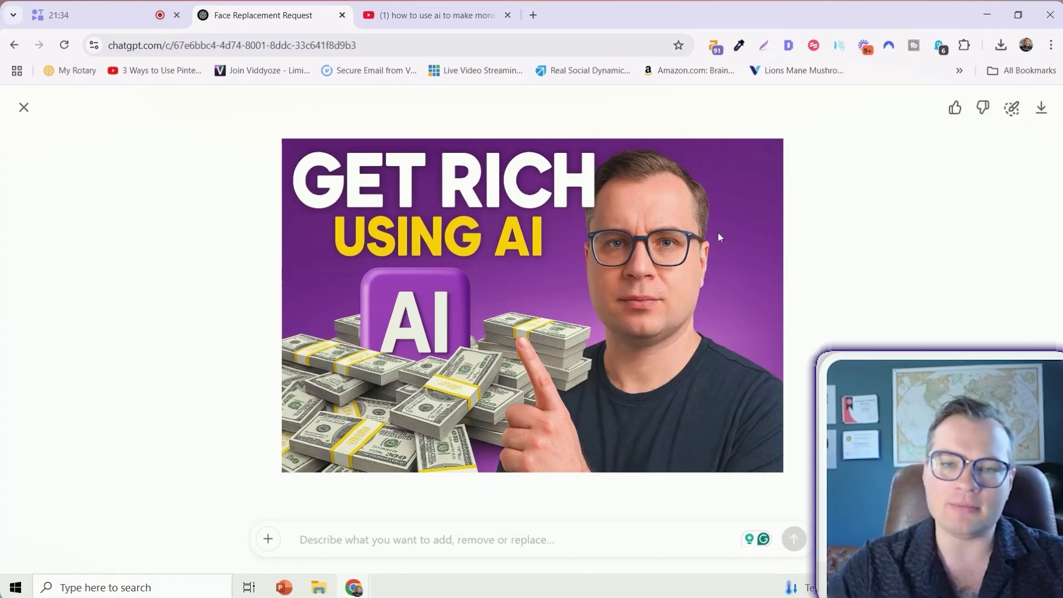
left_click(24, 107)
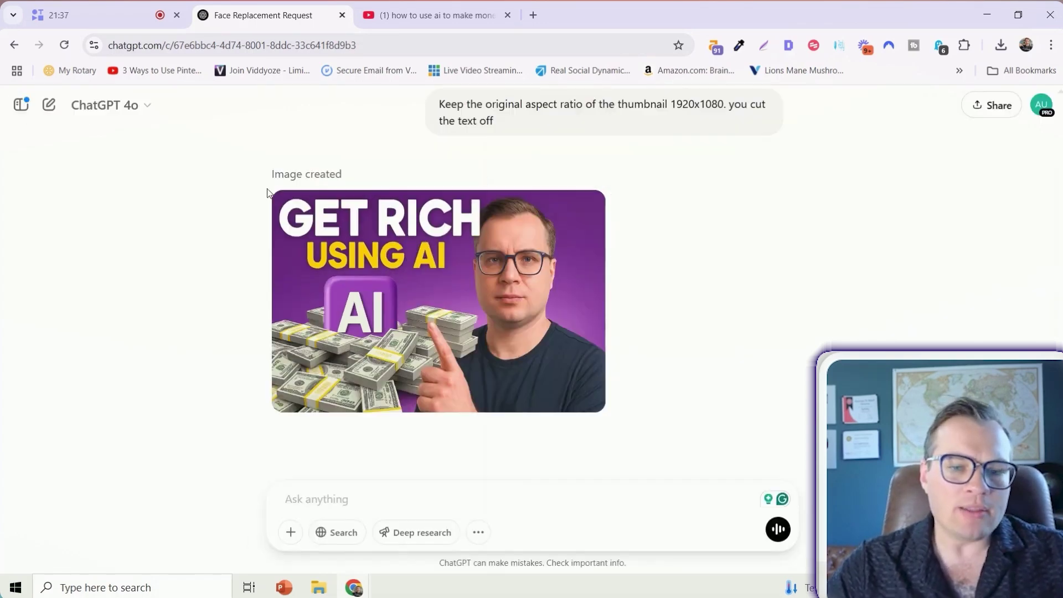